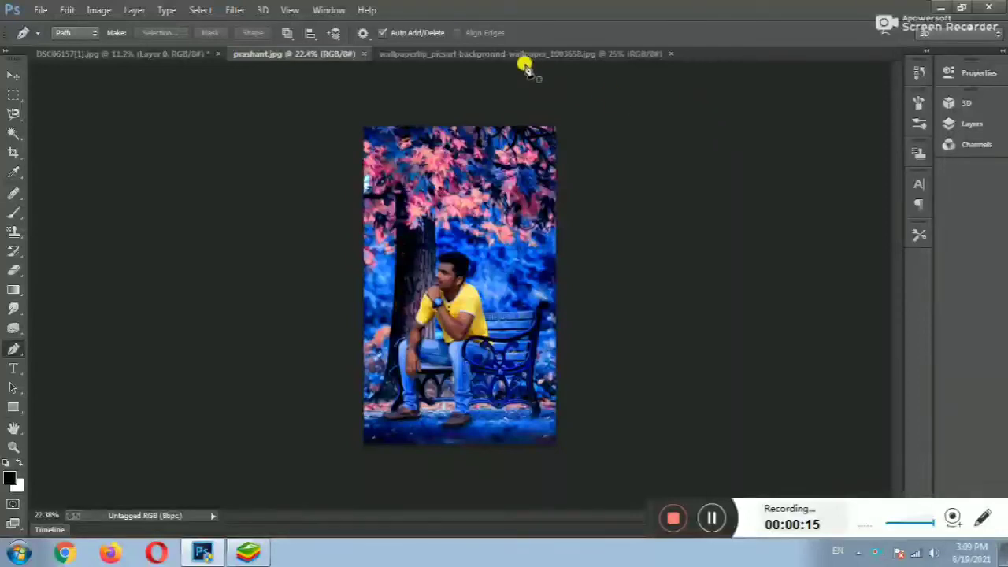
Drag the cut-out man in the yellow shirt onto the autumn bench wallpaper as a new layer
left_click(522, 53)
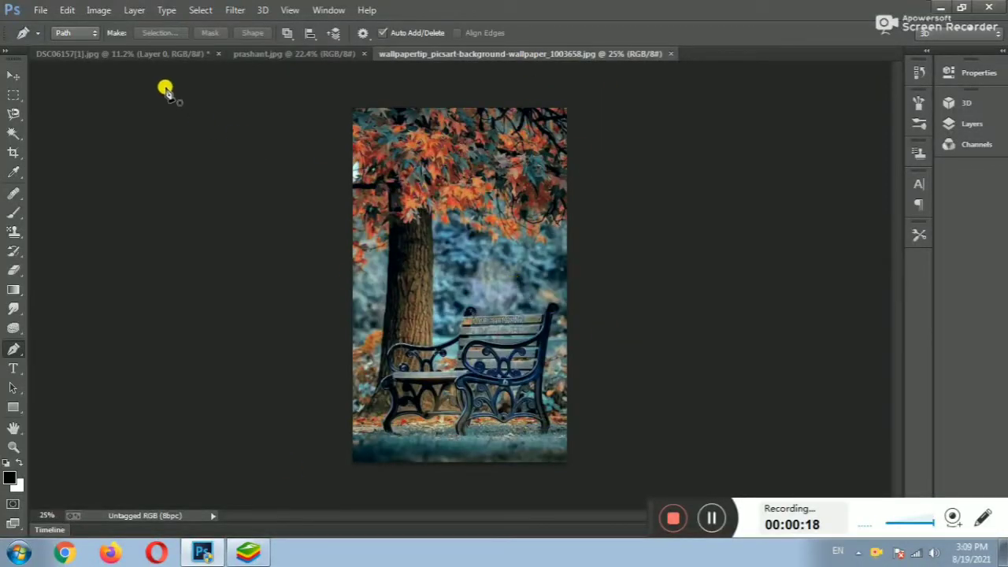
left_click(197, 53)
left_click(13, 74)
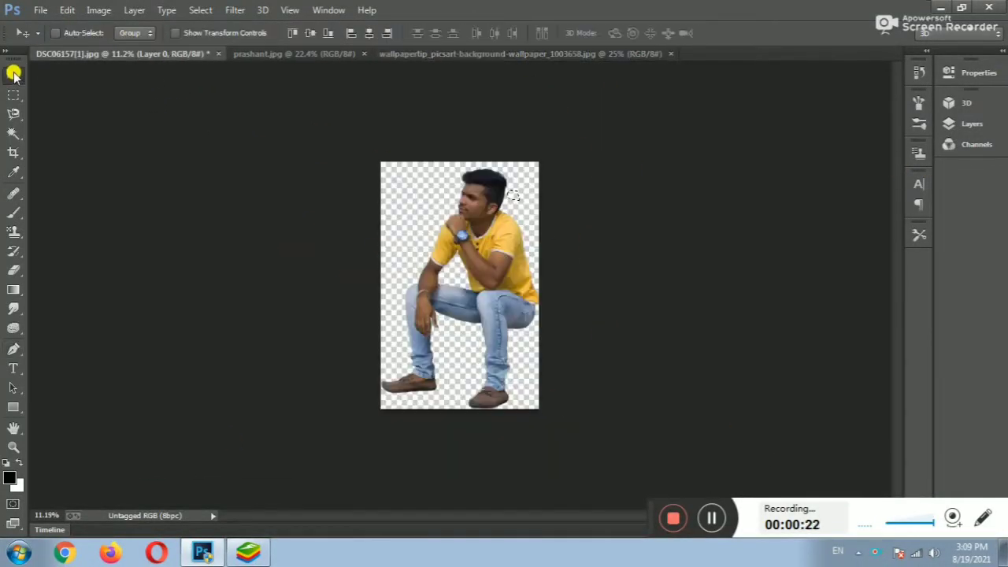
mouse_move(482, 352)
left_mouse_down()
mouse_move(478, 276)
mouse_move(462, 290)
left_mouse_up()
Free-transform the man to about 37%, tilt him about −2.5° and seat him on the bench
key("ctrl+t")
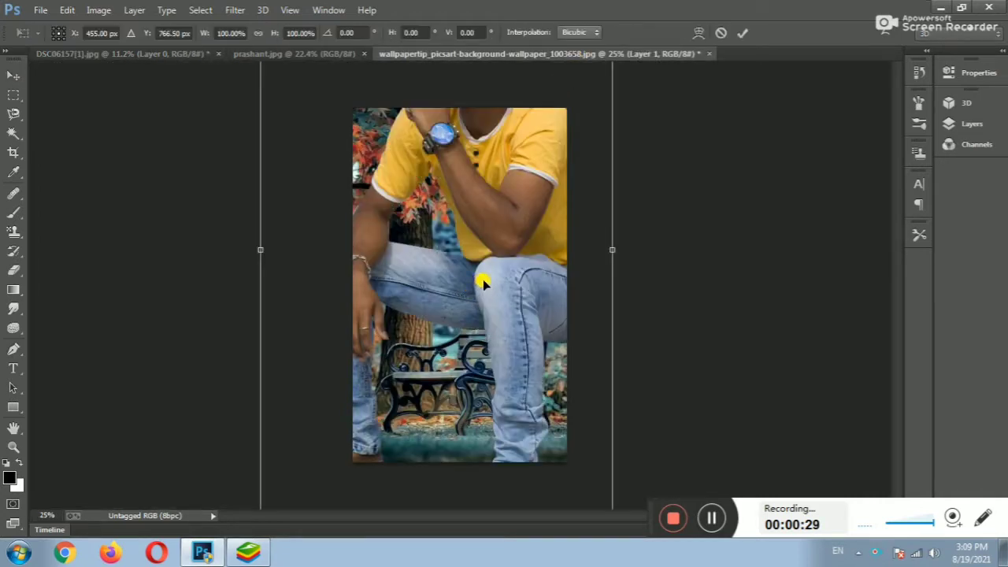
left_click_drag(486, 242, 486, 419)
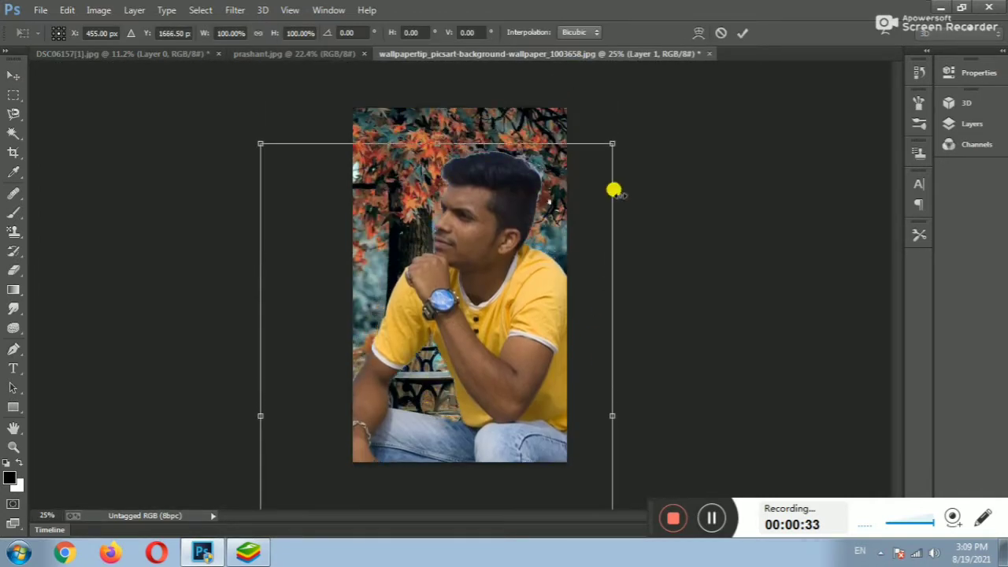
left_click_drag(611, 143, 495, 434)
left_click_drag(354, 447, 443, 229)
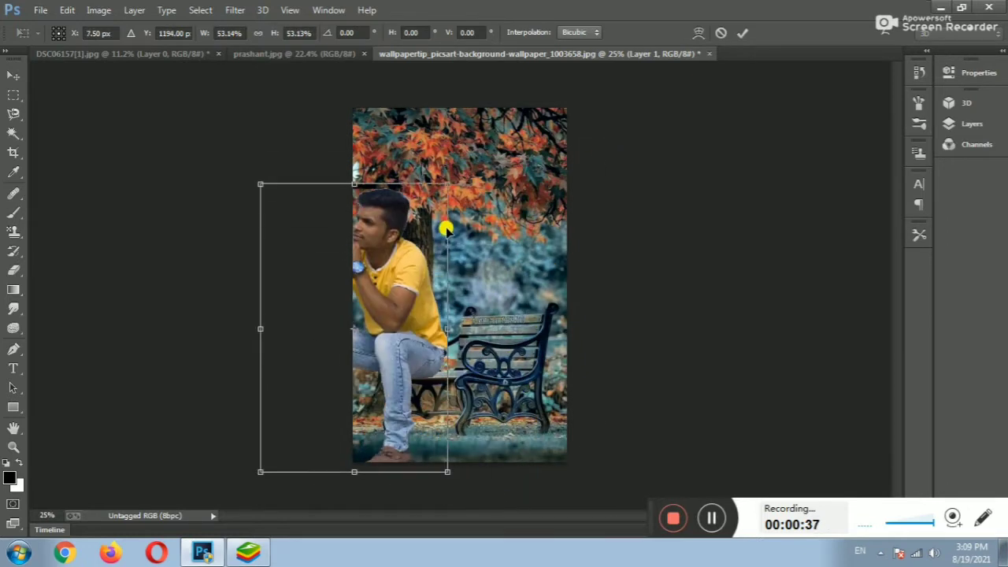
left_click_drag(444, 183, 402, 241)
left_click_drag(357, 315, 456, 309)
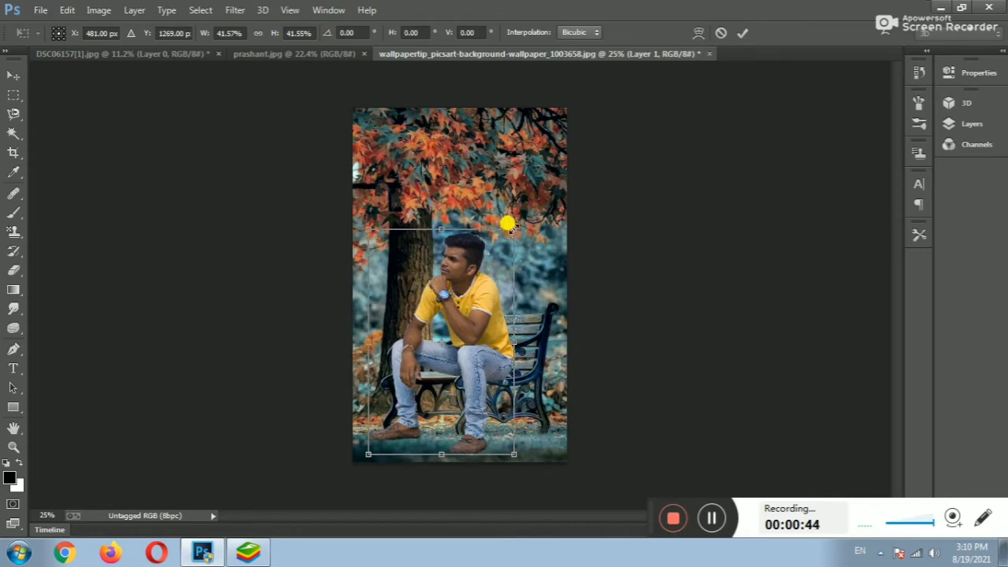
left_click_drag(508, 225, 501, 250)
left_click_drag(432, 360, 441, 354)
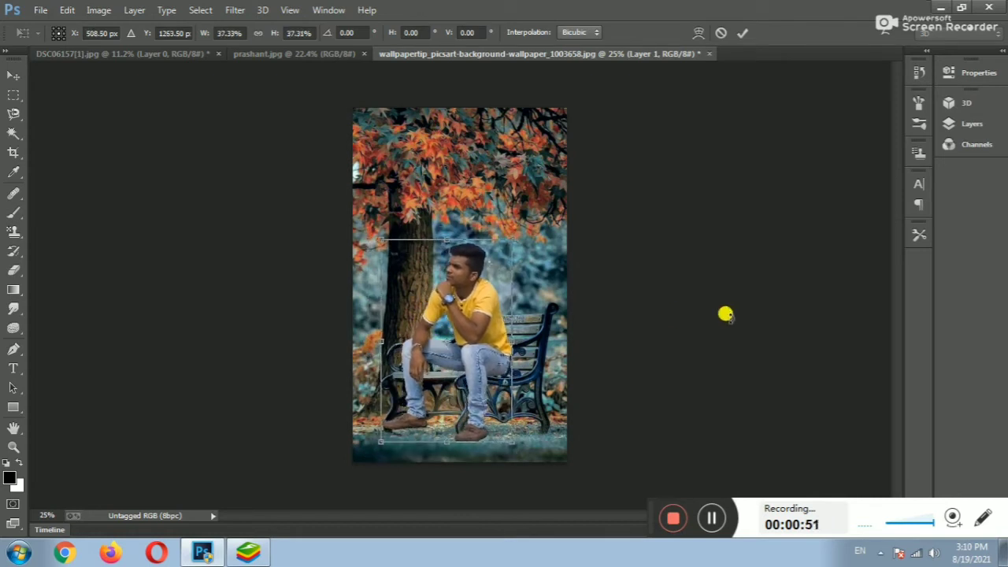
left_click_drag(533, 222, 525, 221)
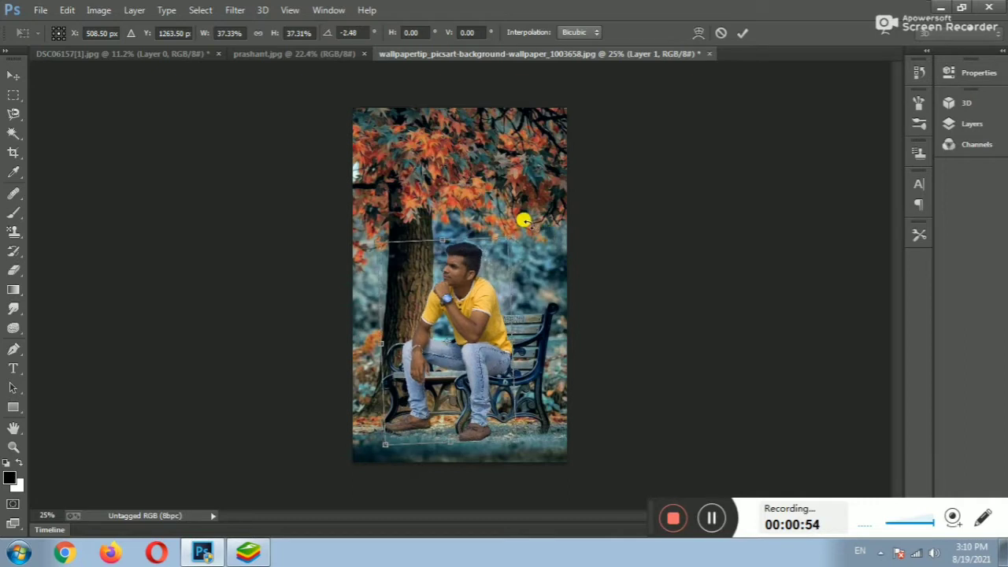
left_click_drag(480, 275, 482, 276)
left_click_drag(479, 336, 474, 336)
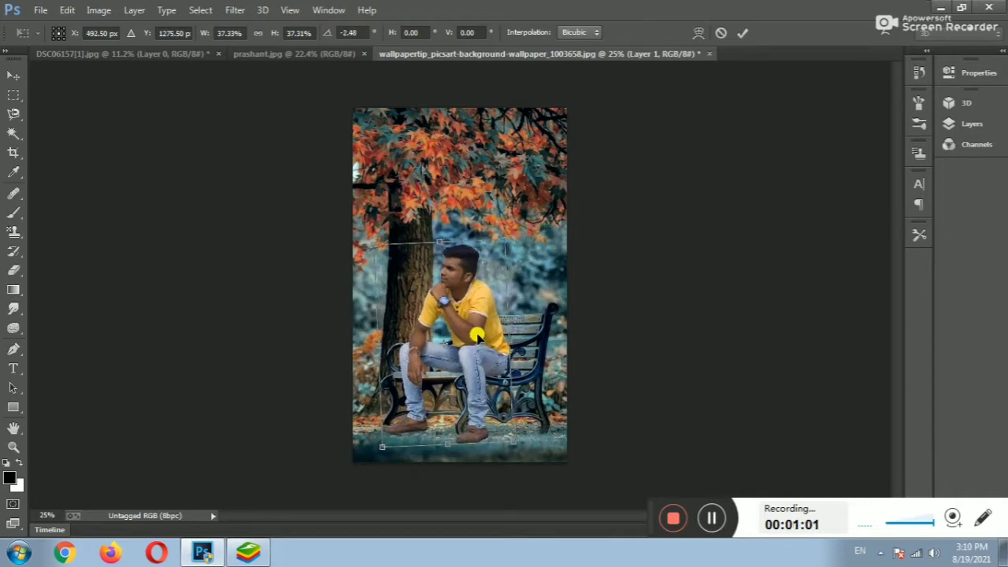
Commit the transform, hide the man's layer and unlock the Background as Layer 0
left_click(745, 36)
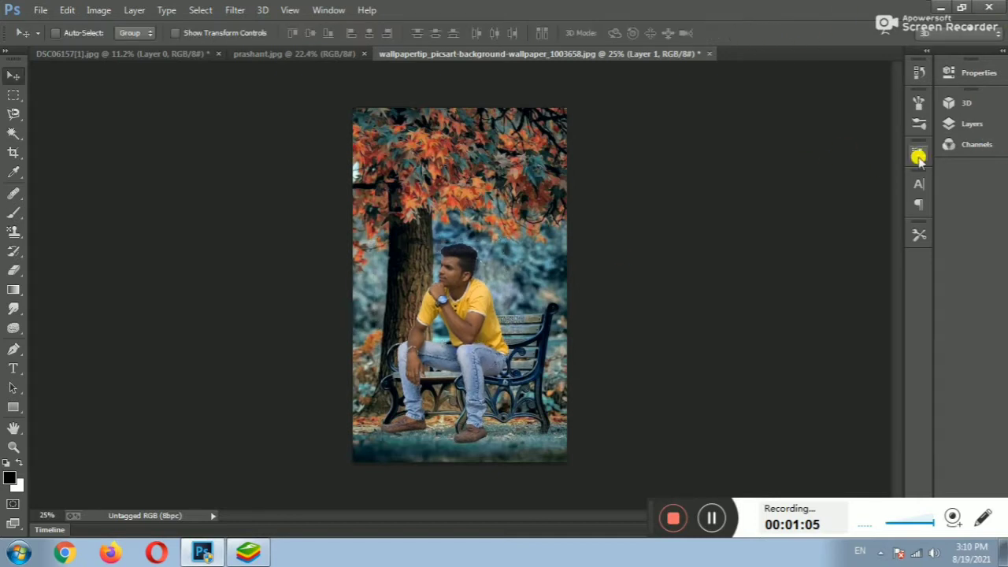
left_click(966, 125)
left_click(779, 177)
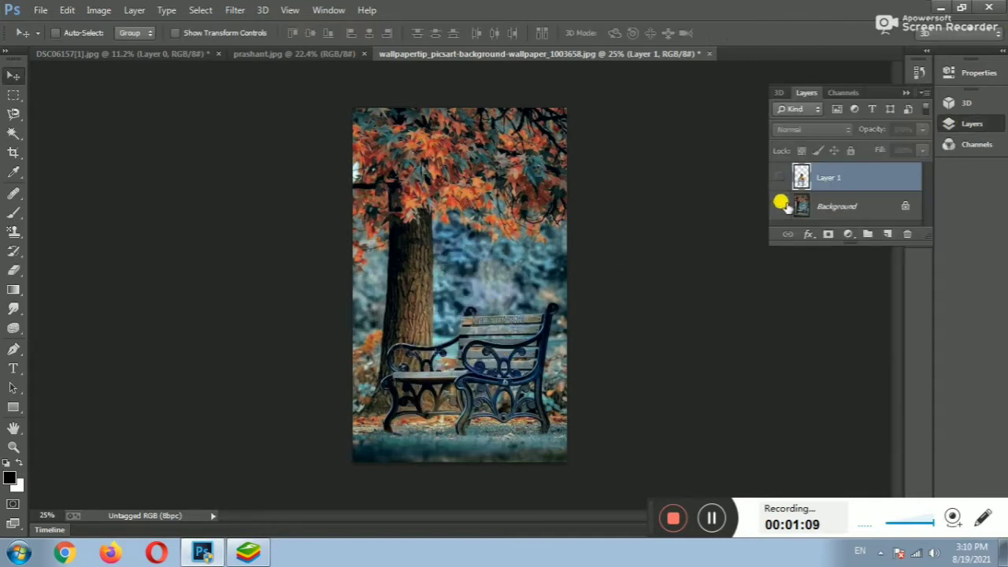
double_click(900, 206)
left_click(628, 173)
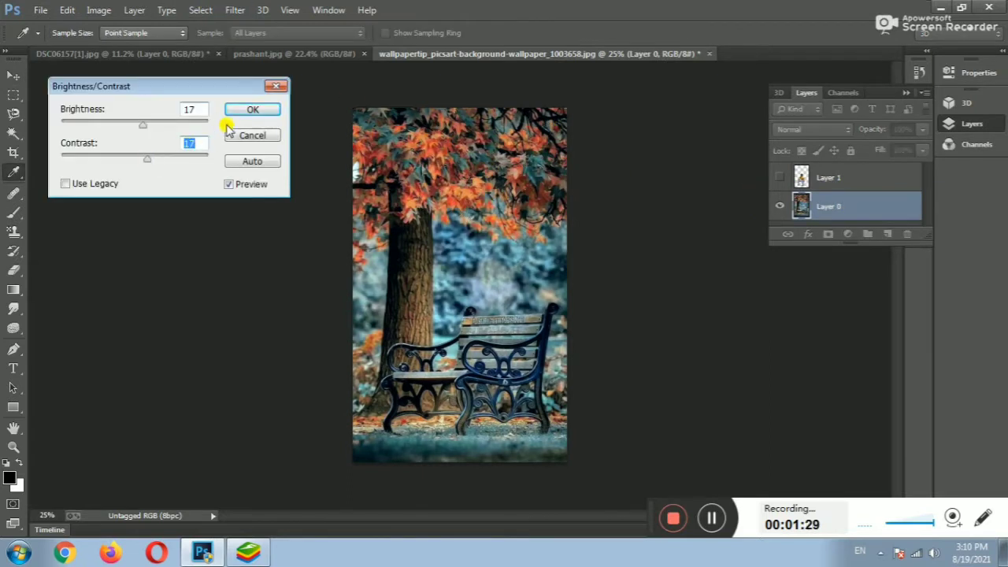
Apply Brightness/Contrast to Layer 0, then make Layer 1 visible and active for erasing
left_click(261, 108)
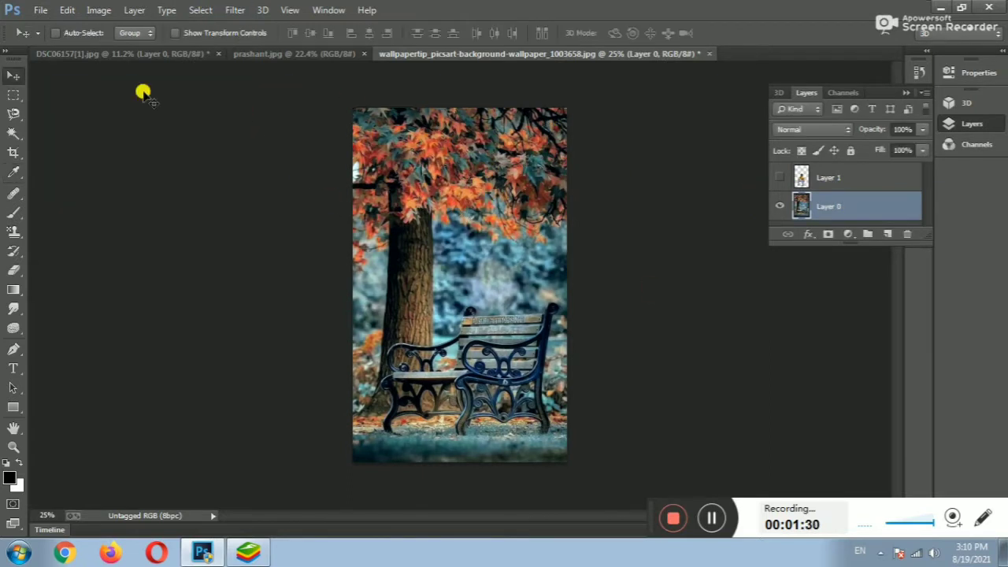
left_click(780, 178)
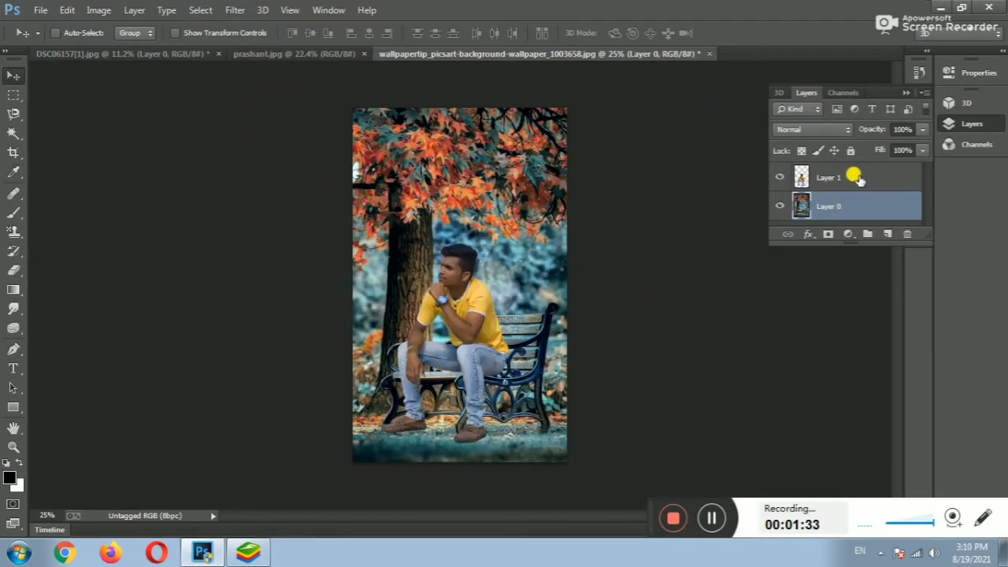
left_click(859, 179)
left_click(974, 123)
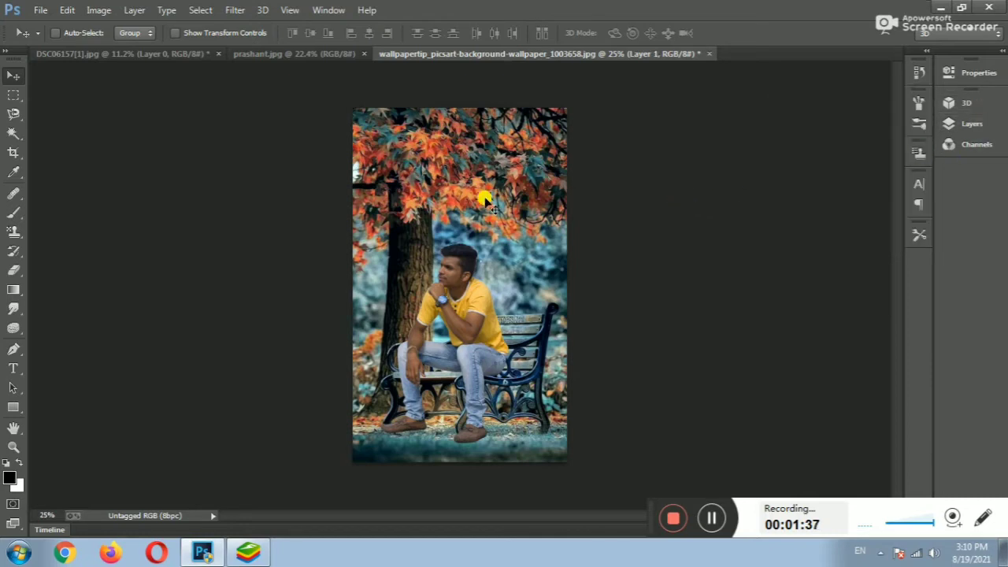
left_click(15, 270)
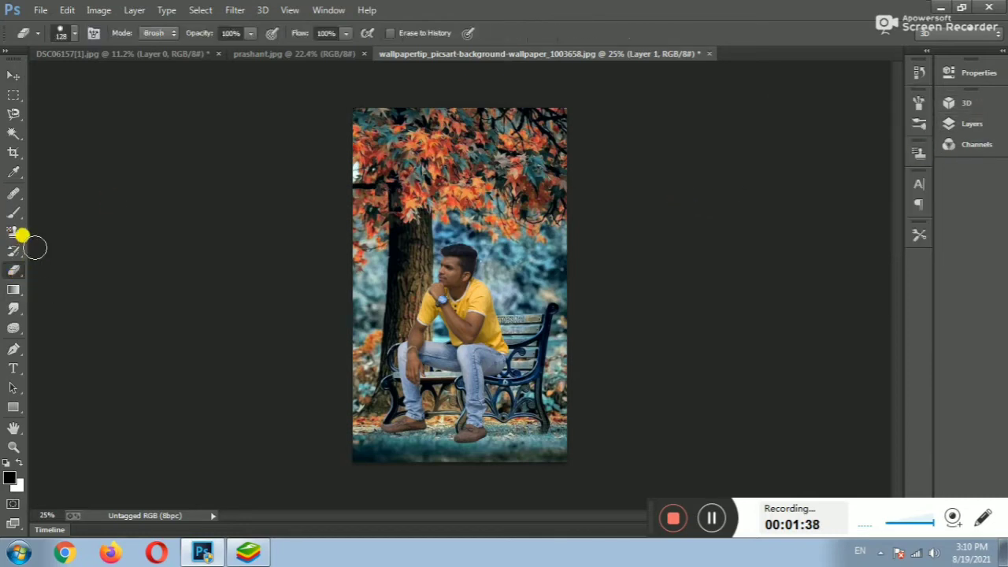
Set the eraser brush to 22 px and zoom in on the bench's front armrest
left_click(73, 32)
type("22")
key("Return")
scroll(693, 198, "up", 10)
mouse_move(693, 200)
left_mouse_down()
mouse_move(493, 190)
mouse_move(500, 275)
left_mouse_up()
scroll(551, 276, "down", 2)
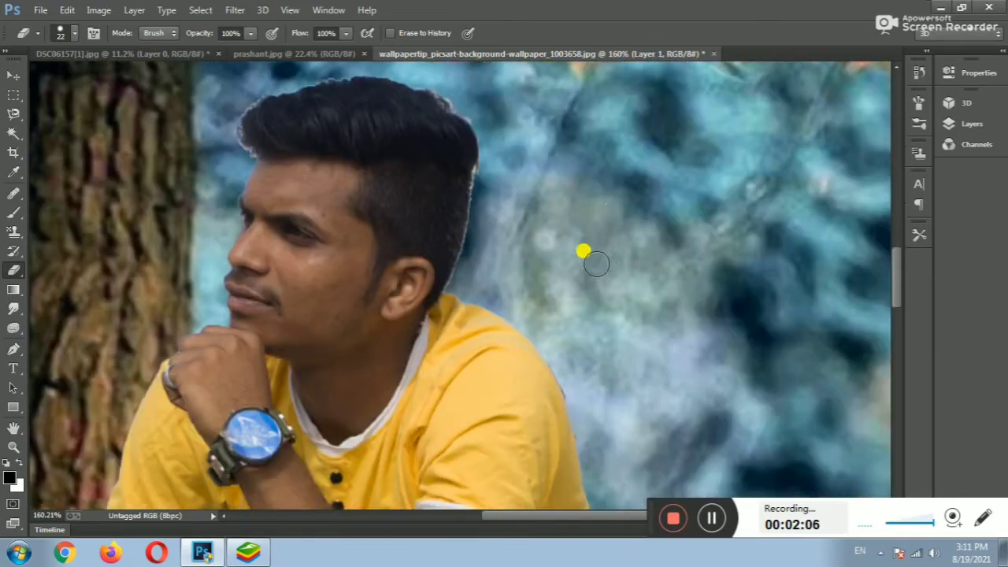
scroll(583, 252, "down", 6)
scroll(574, 243, "down", 1)
Lower Layer 1's opacity so the iron armrest shows through the man
left_click(965, 124)
left_click(918, 132)
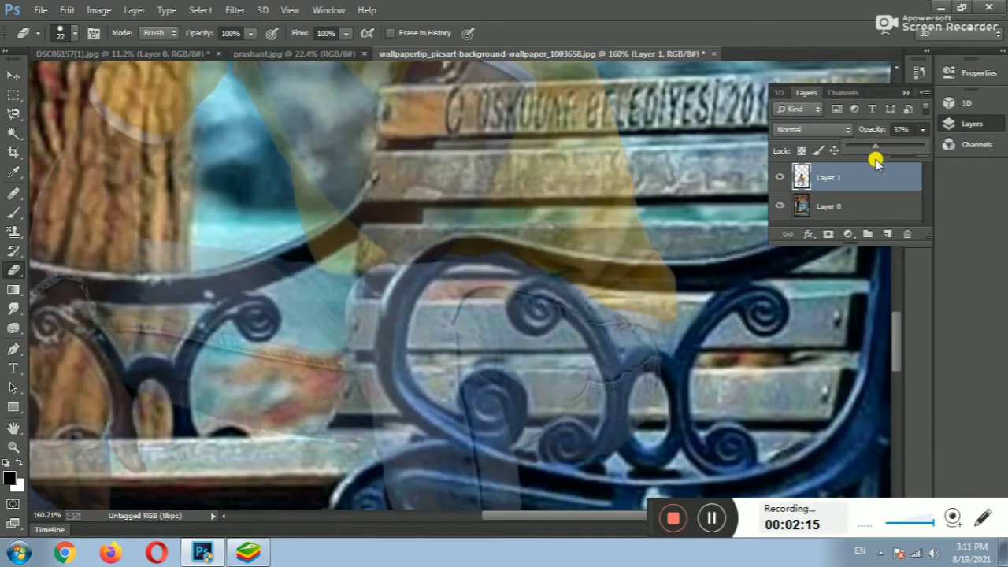
left_click_drag(876, 160, 885, 159)
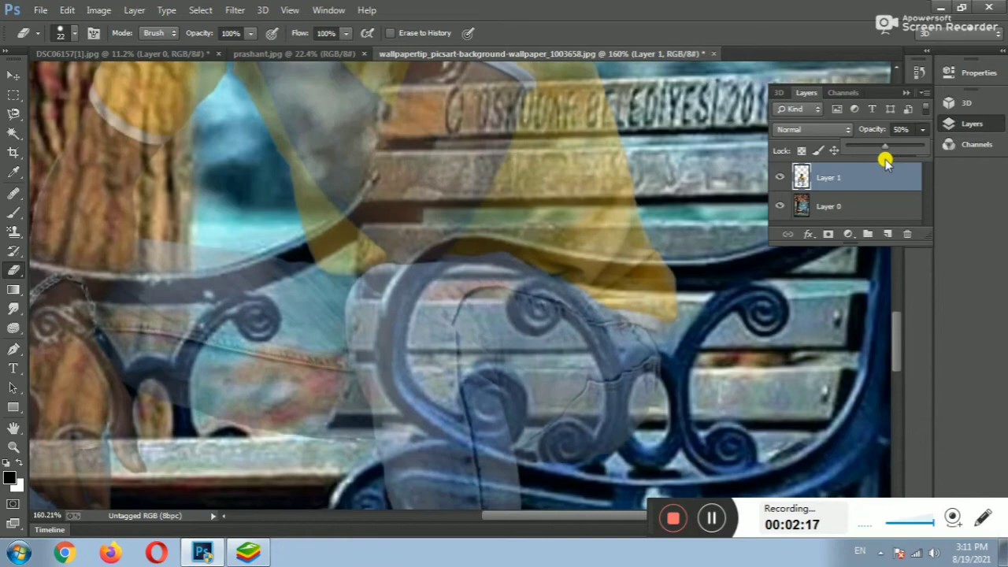
left_click(1004, 130)
Erase the man's layer along the front armrest rail
left_click_drag(493, 270, 547, 289)
mouse_move(866, 266)
left_mouse_down()
mouse_move(705, 264)
mouse_move(439, 218)
mouse_move(349, 234)
mouse_move(304, 293)
mouse_move(268, 398)
left_mouse_up()
mouse_move(832, 270)
left_mouse_down()
mouse_move(660, 258)
mouse_move(572, 296)
mouse_move(531, 328)
mouse_move(544, 359)
mouse_move(594, 342)
mouse_move(608, 308)
mouse_move(659, 344)
mouse_move(637, 326)
mouse_move(703, 432)
left_mouse_up()
scroll(506, 214, "down", 1)
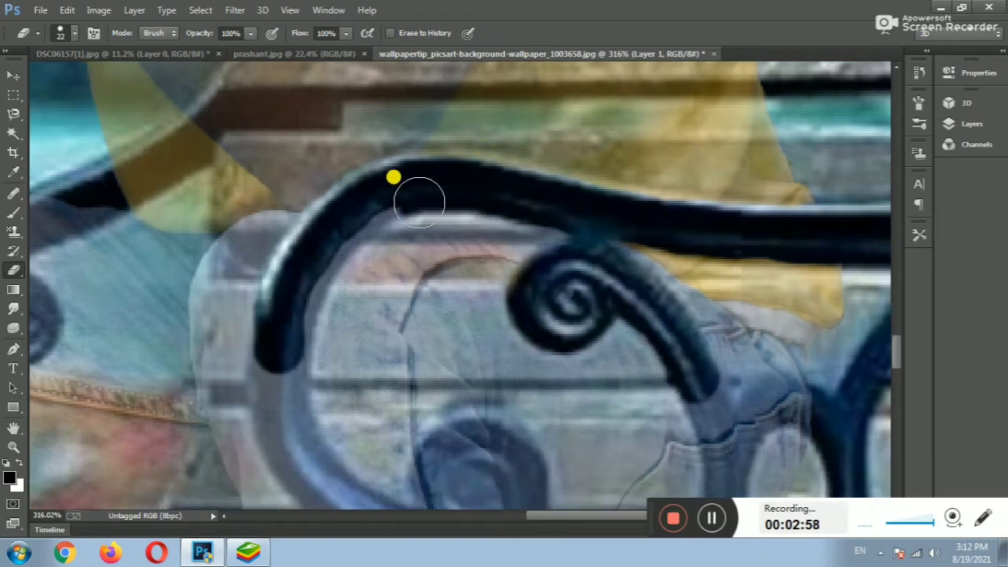
mouse_move(419, 202)
left_mouse_down()
mouse_move(363, 215)
mouse_move(553, 218)
left_mouse_up()
scroll(441, 201, "down", 1)
mouse_move(331, 184)
left_mouse_down()
mouse_move(300, 231)
mouse_move(277, 324)
mouse_move(281, 264)
mouse_move(562, 421)
left_mouse_up()
scroll(276, 292, "down", 1)
scroll(293, 315, "down", 2)
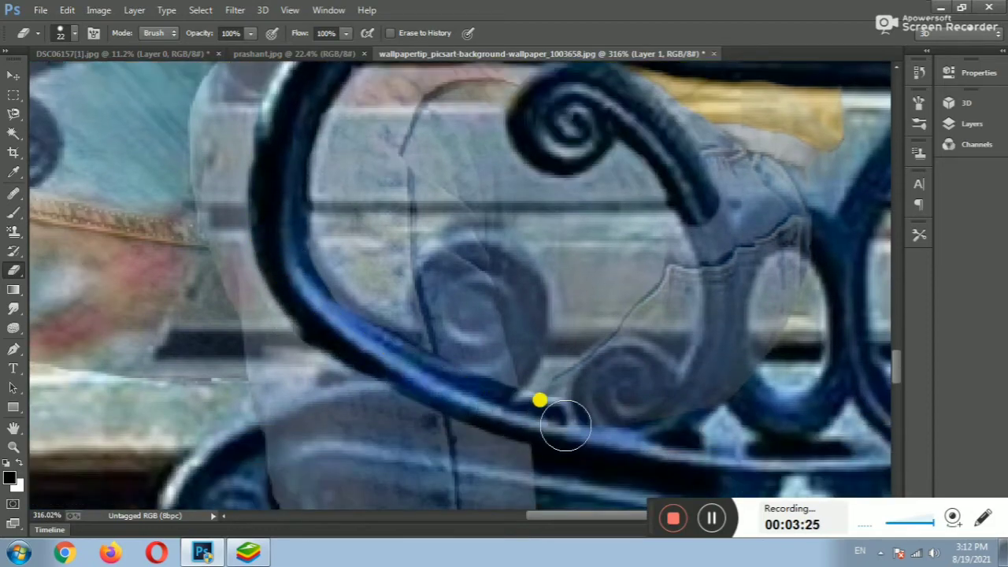
scroll(551, 402, "down", 3)
scroll(540, 362, "up", 2)
mouse_move(292, 180)
left_mouse_down()
mouse_move(331, 228)
mouse_move(439, 223)
mouse_move(438, 197)
mouse_move(459, 173)
mouse_move(520, 193)
mouse_move(513, 273)
mouse_move(480, 194)
left_mouse_up()
scroll(688, 412, "up", 1)
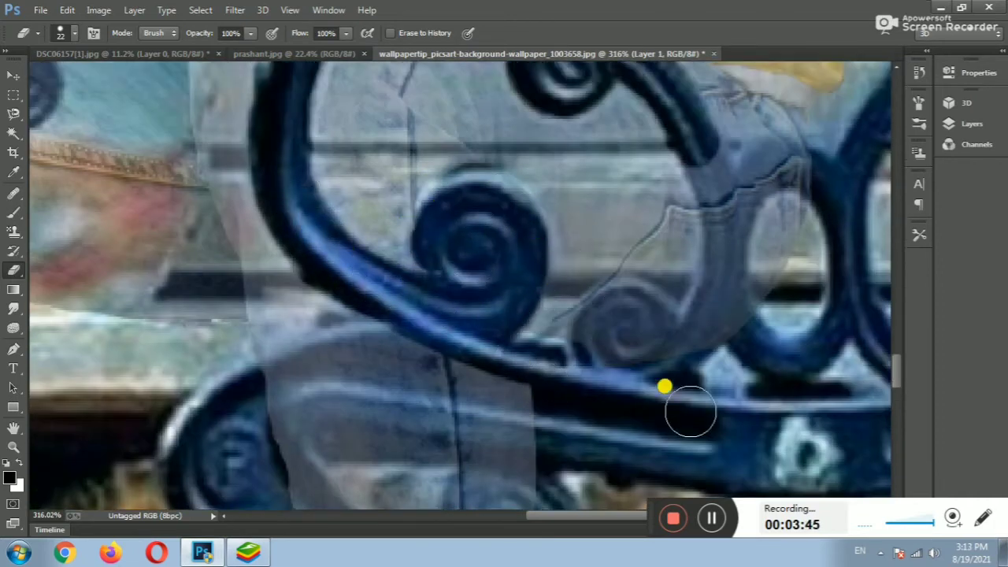
Erase the man over the curled armrest scrollwork so it sits in front of him
mouse_move(688, 412)
left_mouse_down()
mouse_move(590, 338)
mouse_move(709, 328)
mouse_move(726, 287)
left_mouse_up()
scroll(770, 168, "up", 4)
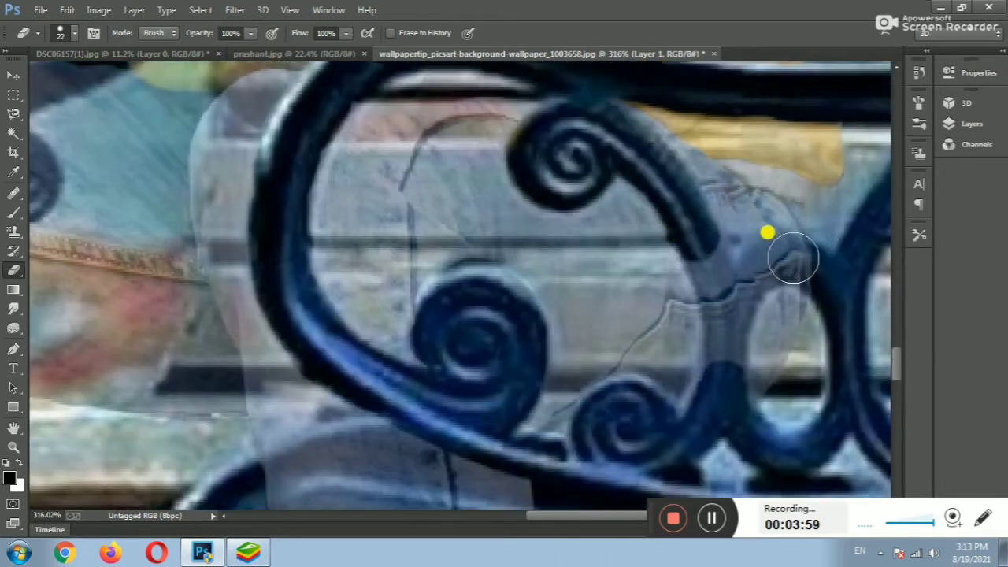
mouse_move(792, 254)
left_mouse_down()
mouse_move(762, 283)
mouse_move(810, 264)
mouse_move(700, 243)
mouse_move(722, 299)
mouse_move(722, 371)
left_mouse_up()
scroll(720, 347, "down", 5)
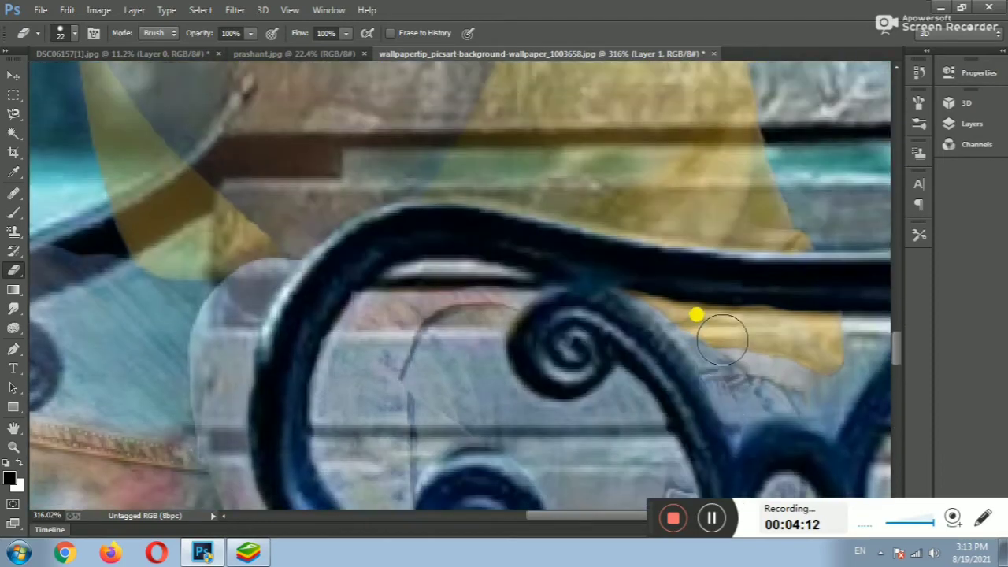
scroll(716, 330, "down", 9)
scroll(706, 304, "up", 5)
scroll(706, 304, "up", 4)
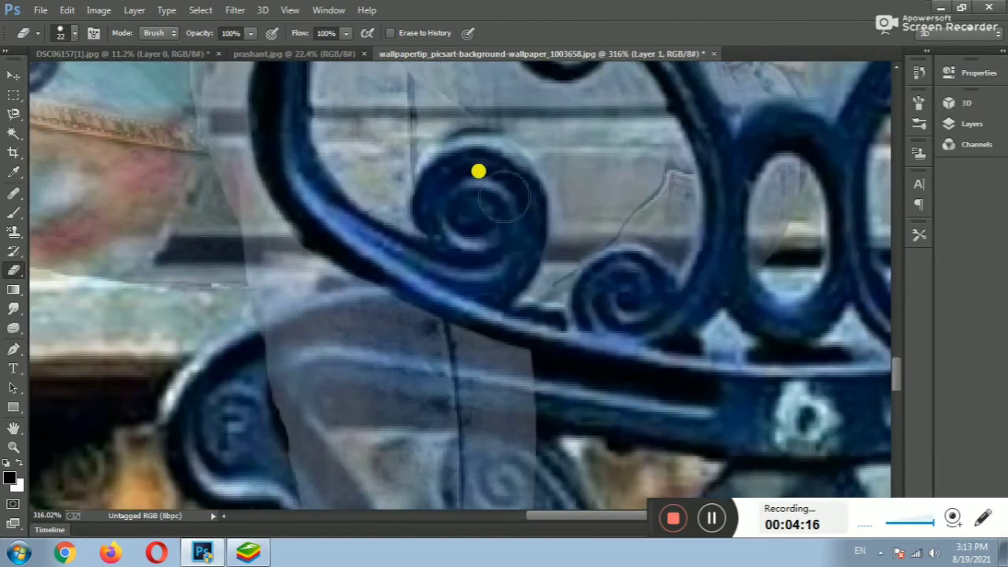
scroll(477, 183, "up", 1)
scroll(475, 183, "up", 1)
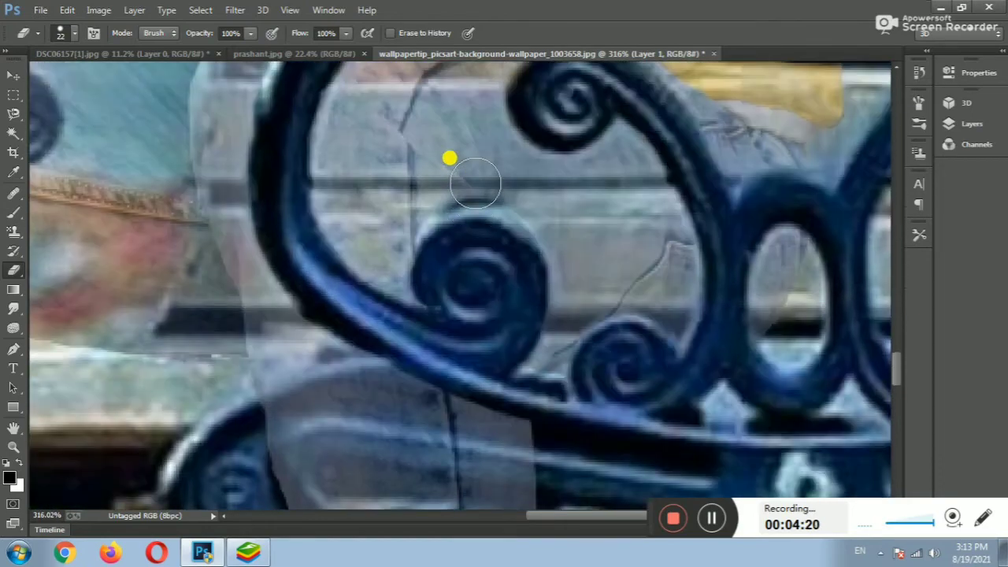
left_click_drag(686, 244, 583, 254)
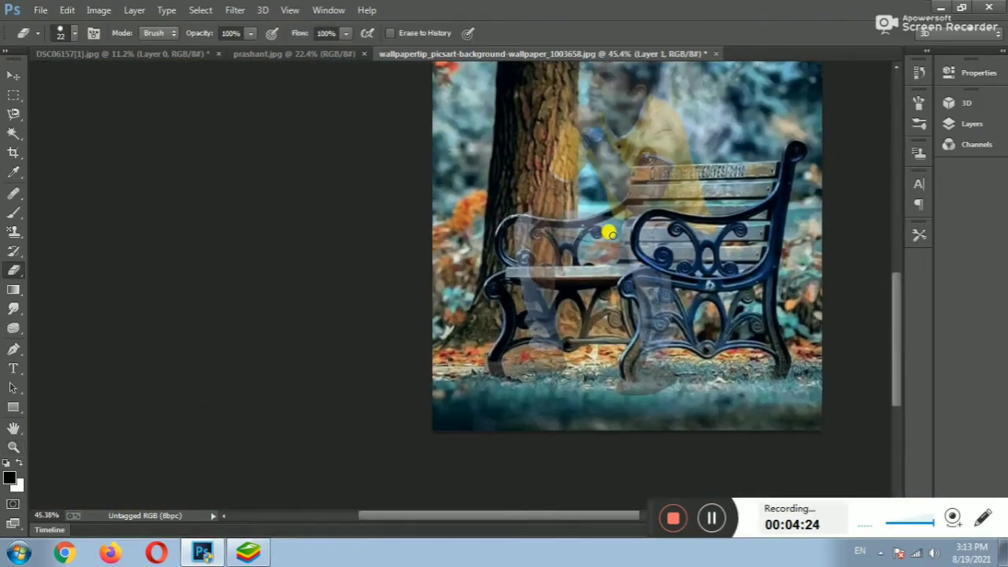
Raise Layer 1's opacity back to 100% and view the whole photo
left_click(953, 125)
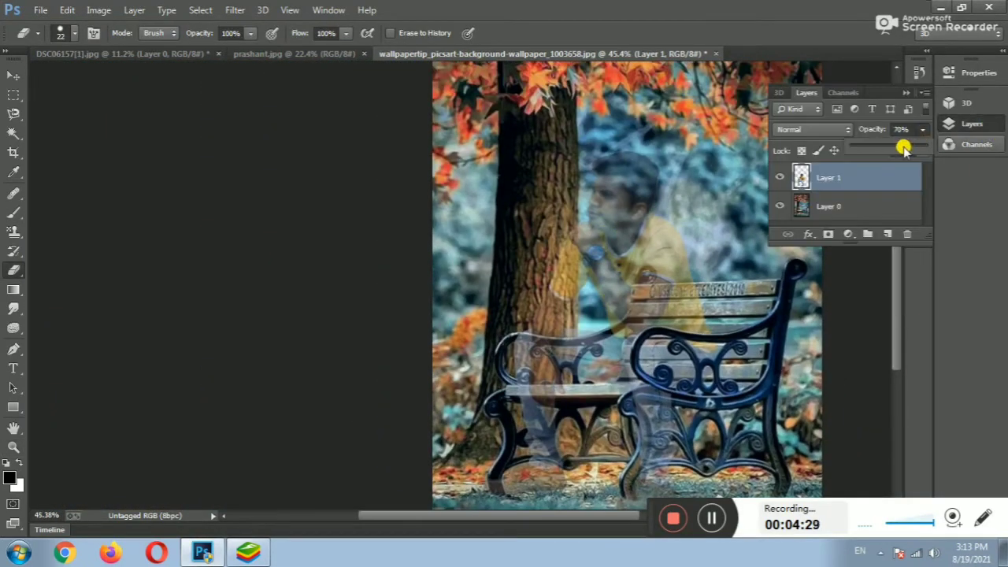
left_click_drag(903, 148, 1004, 155)
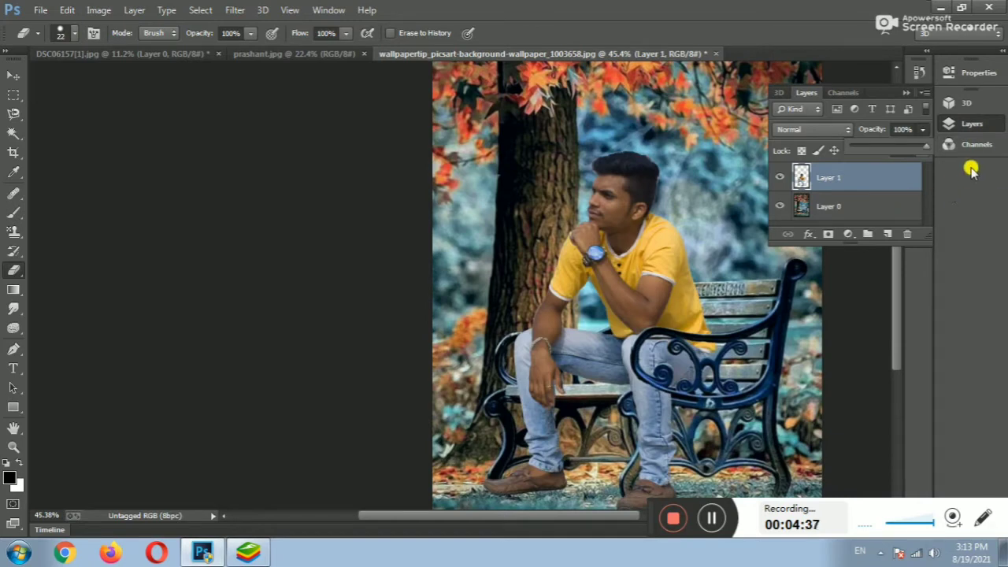
left_click(969, 126)
left_click_drag(715, 213, 544, 187)
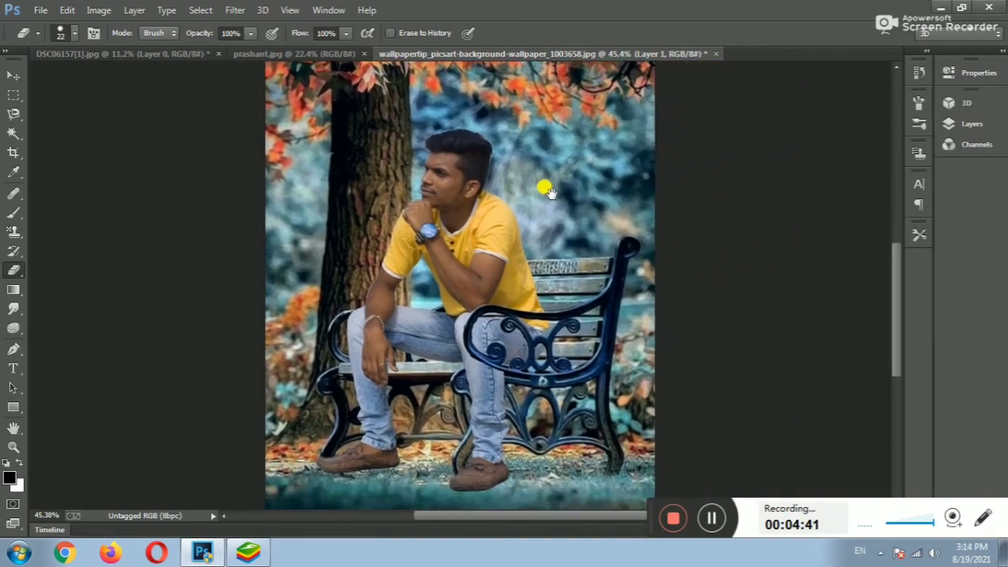
scroll(594, 213, "down", 3)
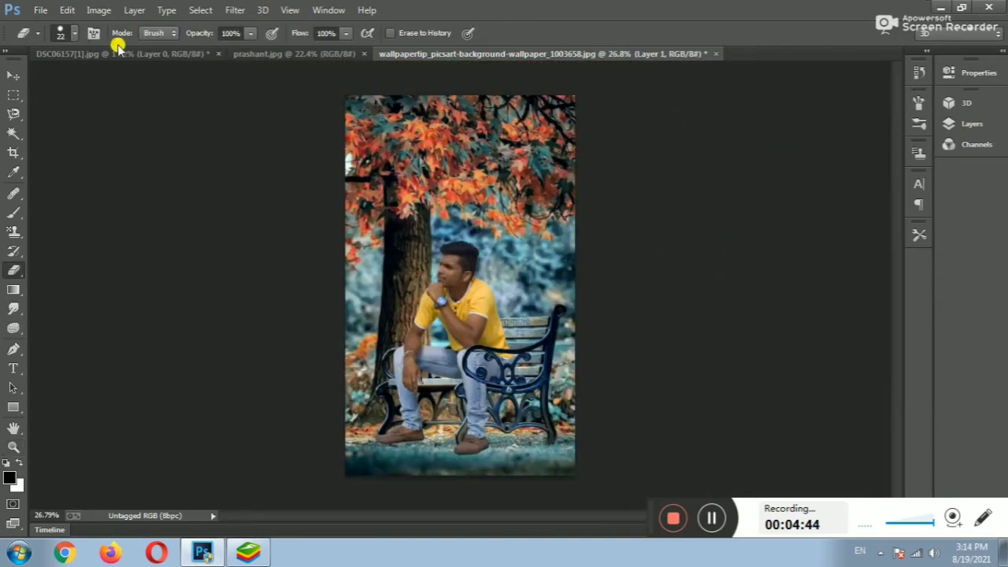
left_click(74, 34)
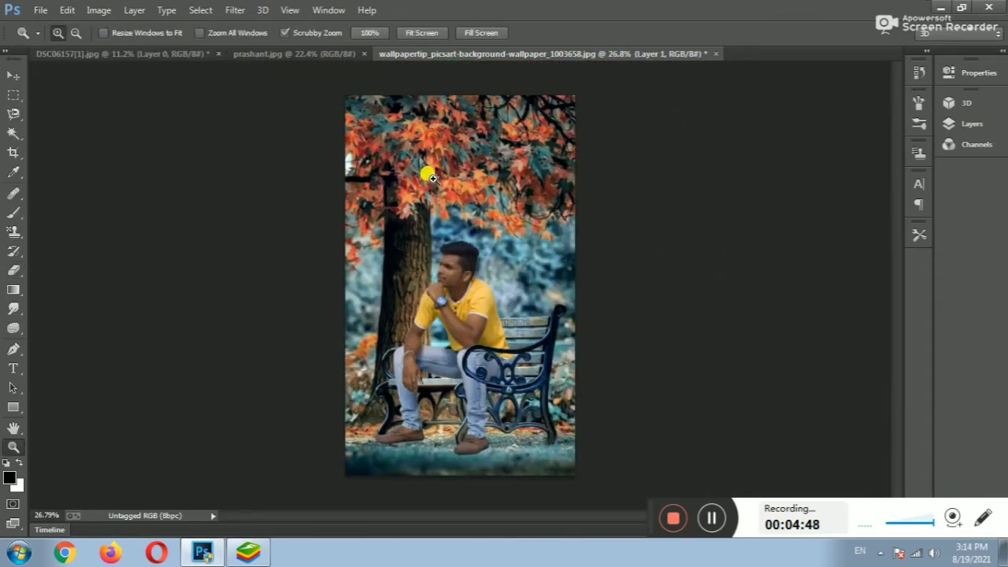
With a 0% hardness eraser, remove the light halo along the top of the man's hair
left_click_drag(427, 163, 531, 214)
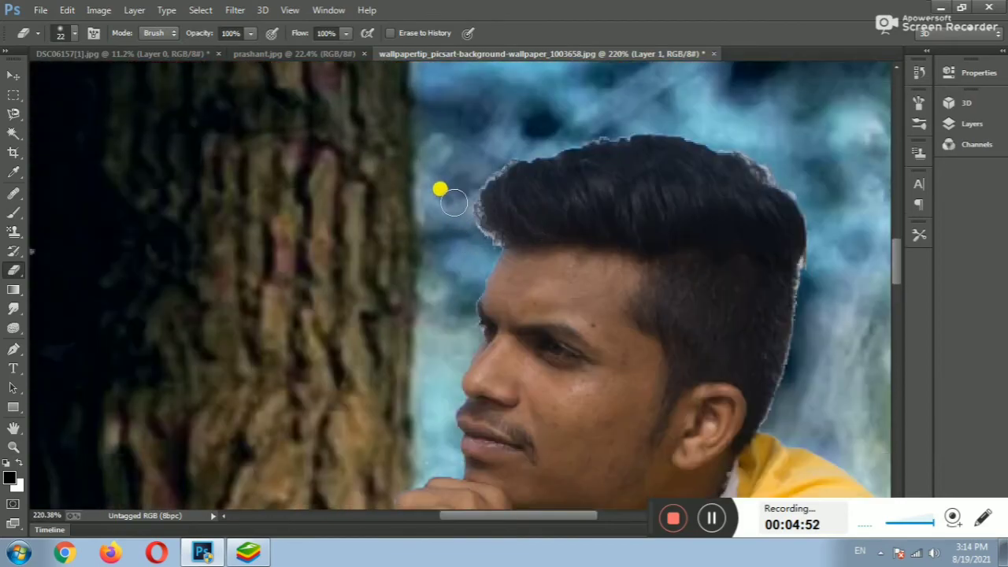
left_click(74, 33)
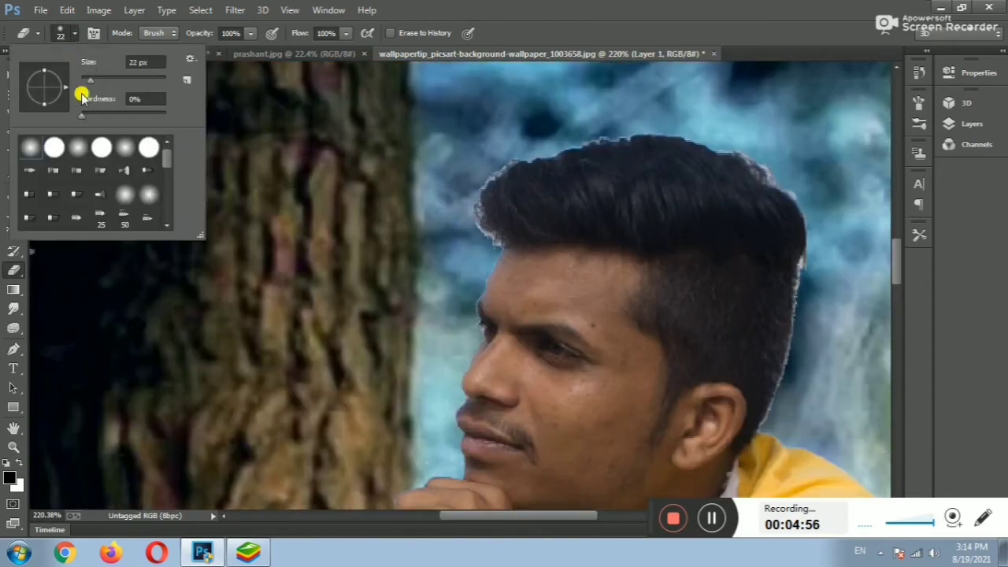
left_click(445, 207)
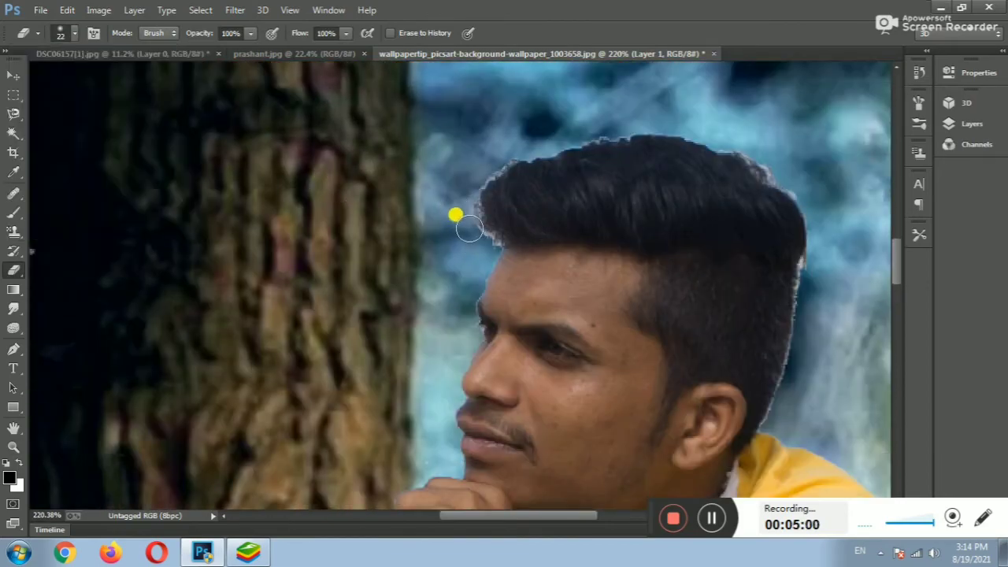
mouse_move(492, 161)
left_mouse_down()
mouse_move(646, 123)
mouse_move(721, 134)
left_mouse_up()
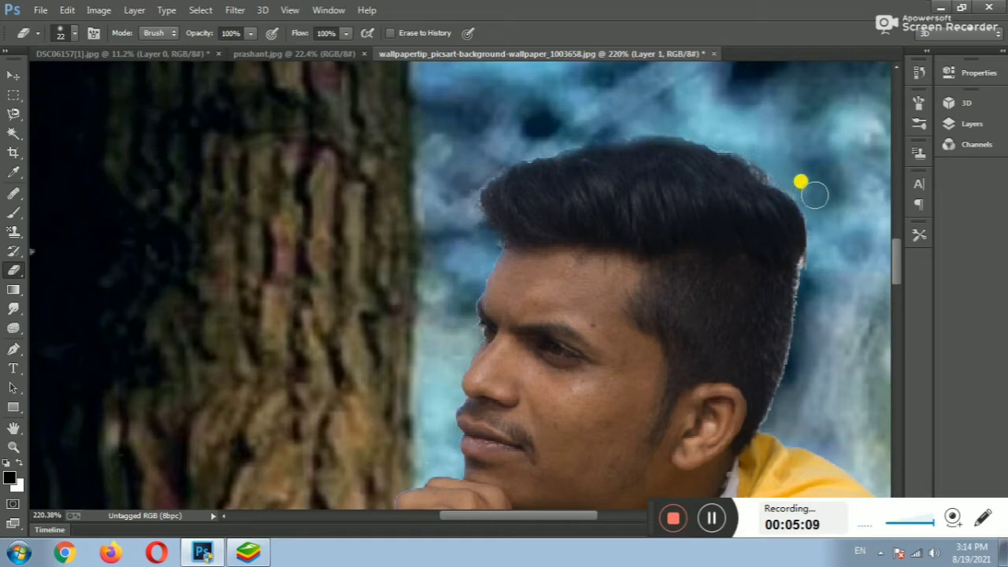
scroll(815, 313, "down", 5)
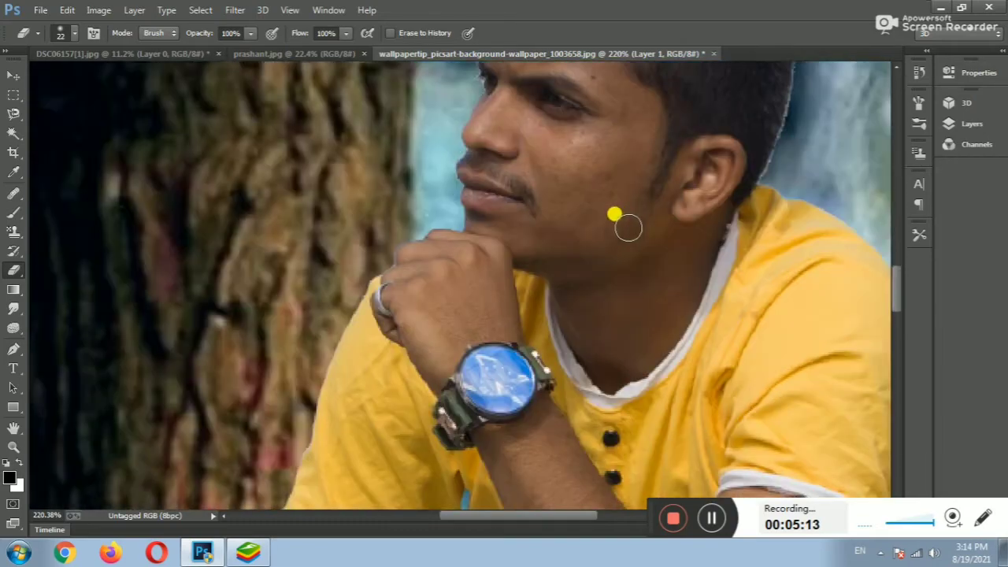
scroll(626, 226, "down", 5)
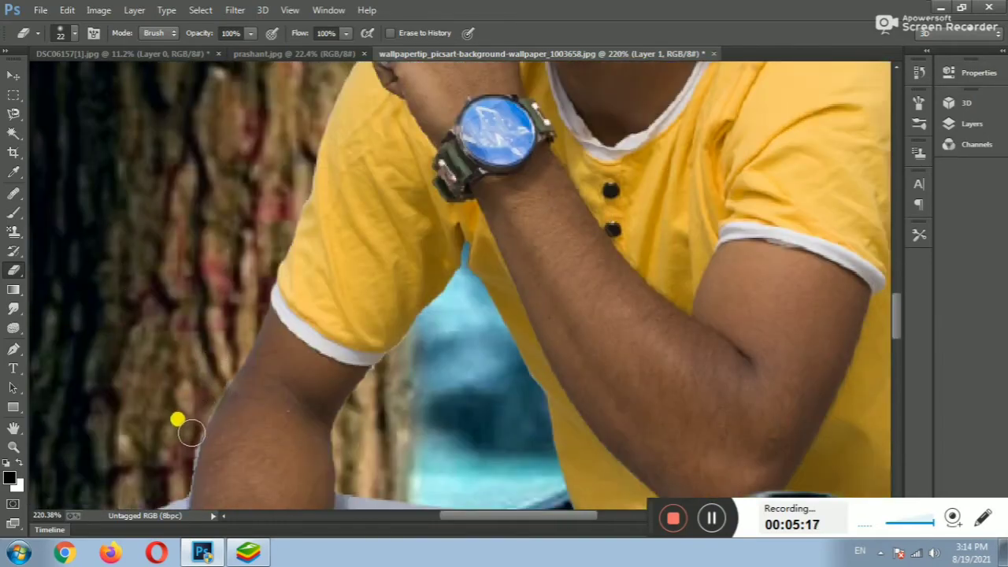
scroll(167, 464, "down", 5)
scroll(156, 347, "down", 5)
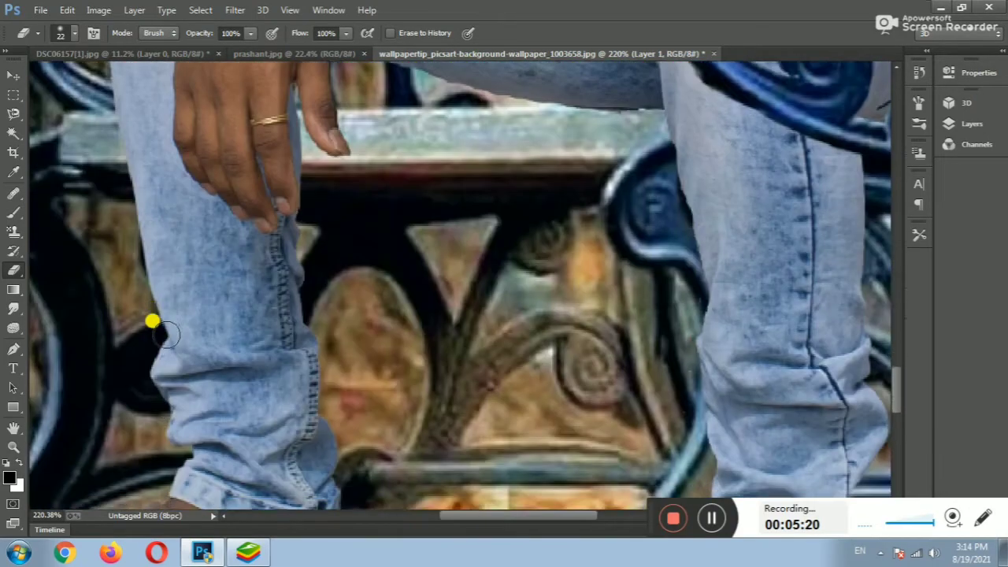
scroll(158, 323, "down", 5)
mouse_move(635, 353)
left_mouse_down()
mouse_move(531, 353)
mouse_move(558, 354)
left_mouse_up()
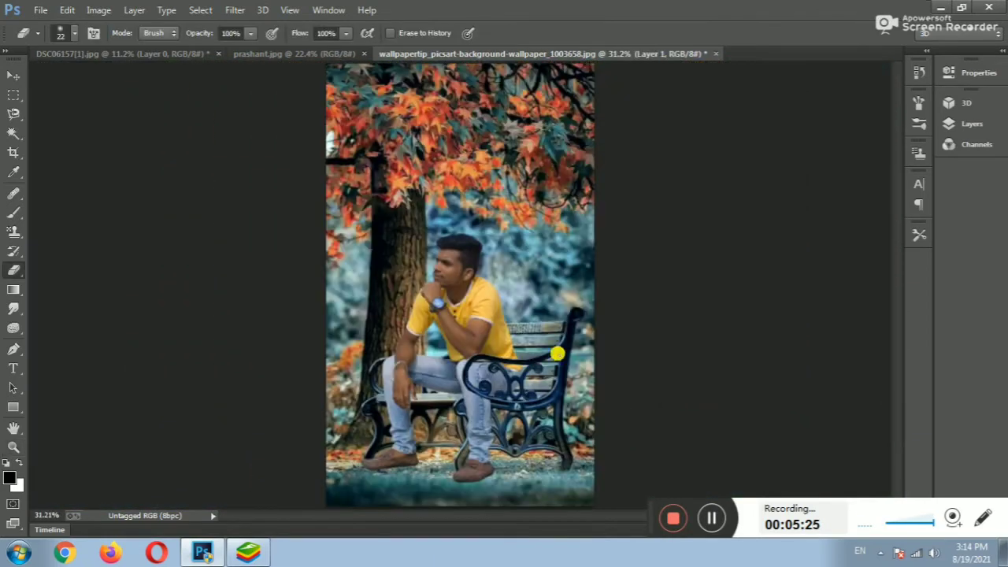
Undo an accidental Merge Down, create empty Layer 2 and move Layer 1 above it
left_click(969, 124)
right_click(856, 179)
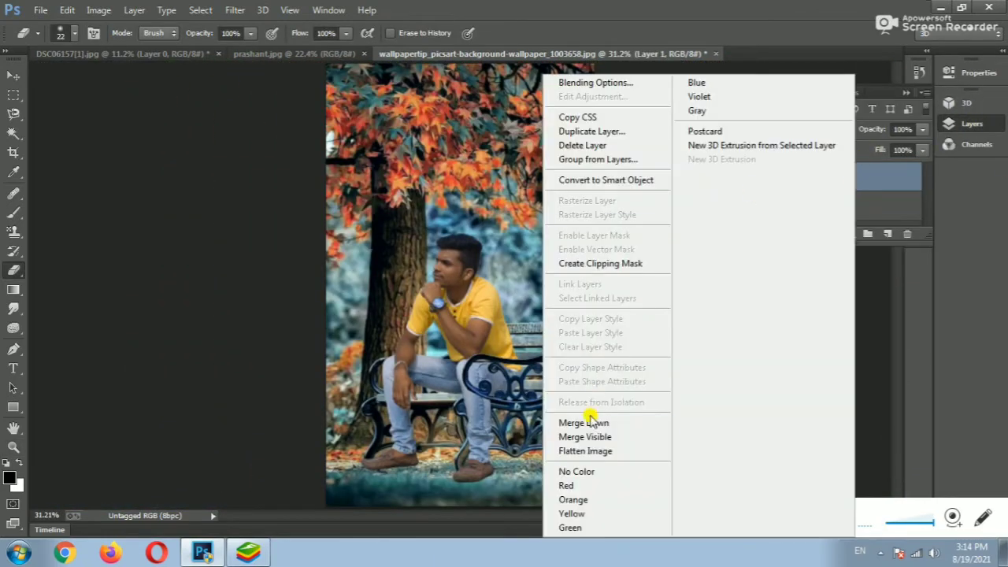
left_click(591, 418)
key("ctrl+z")
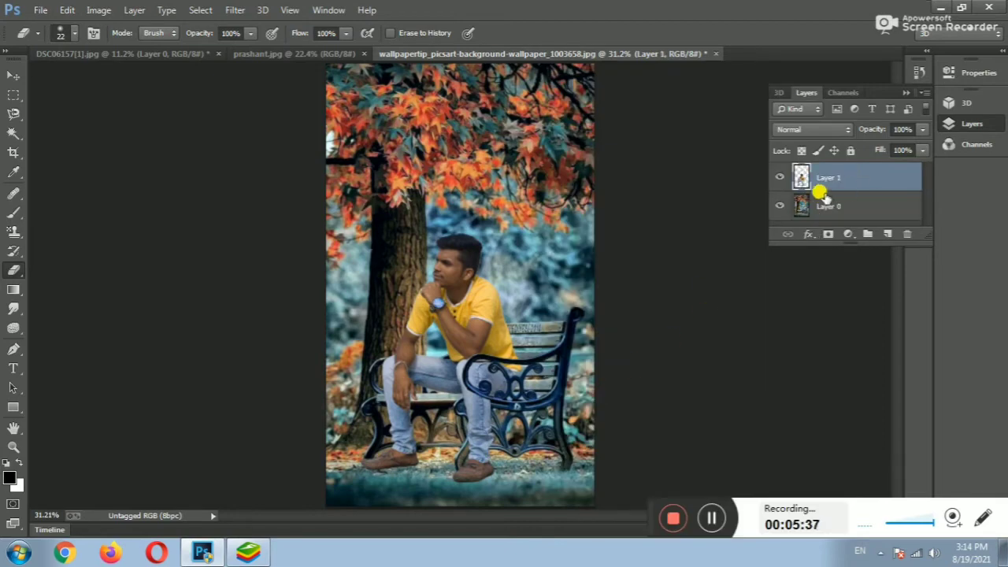
left_click(882, 234)
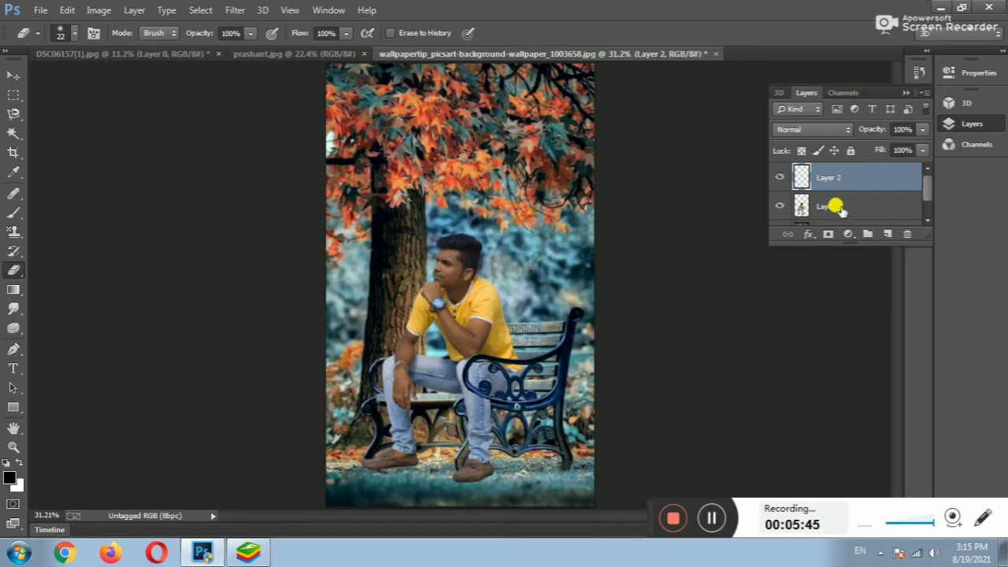
left_click(841, 208)
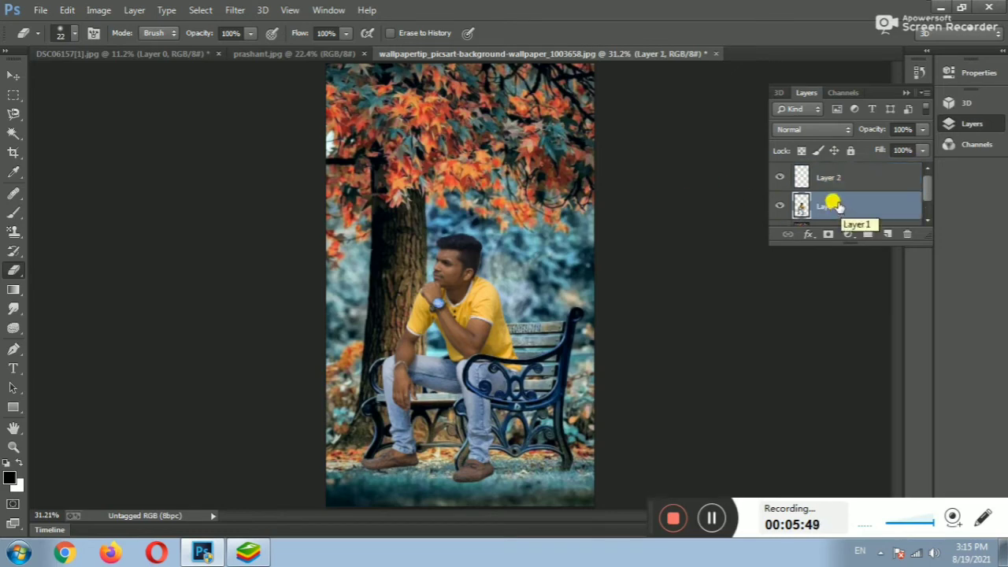
left_click_drag(827, 198, 837, 210)
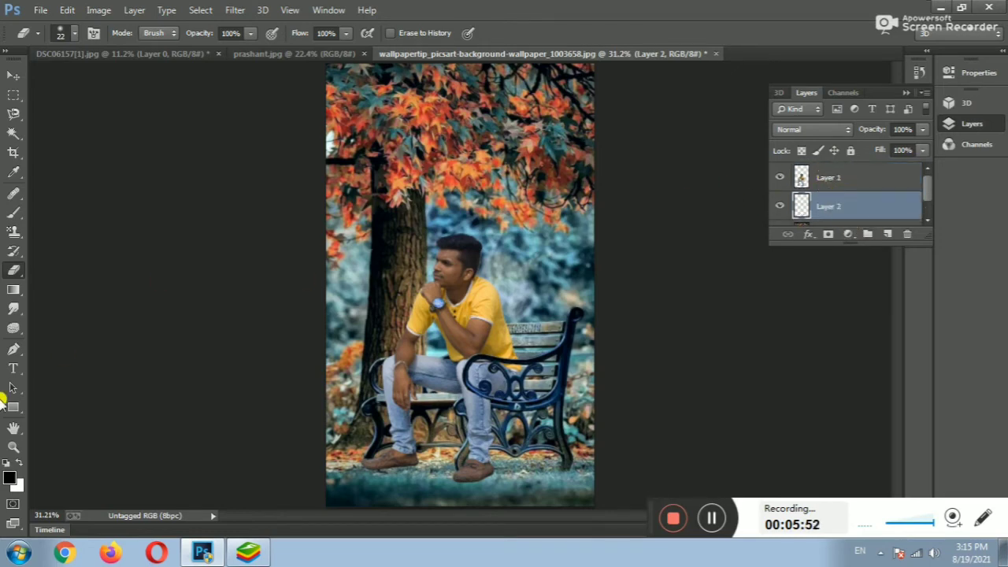
Select the Brush and zoom in to inspect the man's legs on the bench
left_click(14, 214)
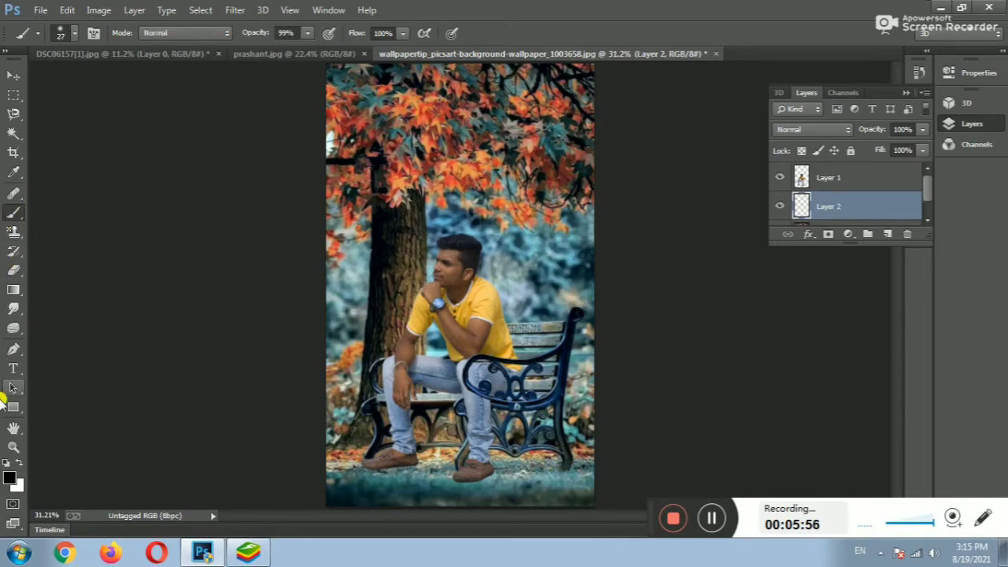
left_click_drag(247, 423, 353, 430)
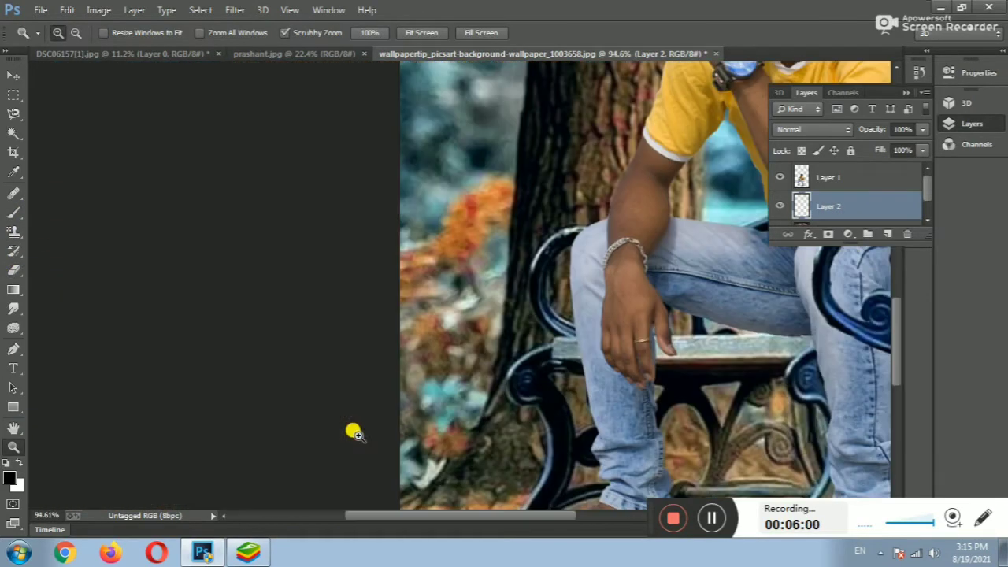
left_click(977, 124)
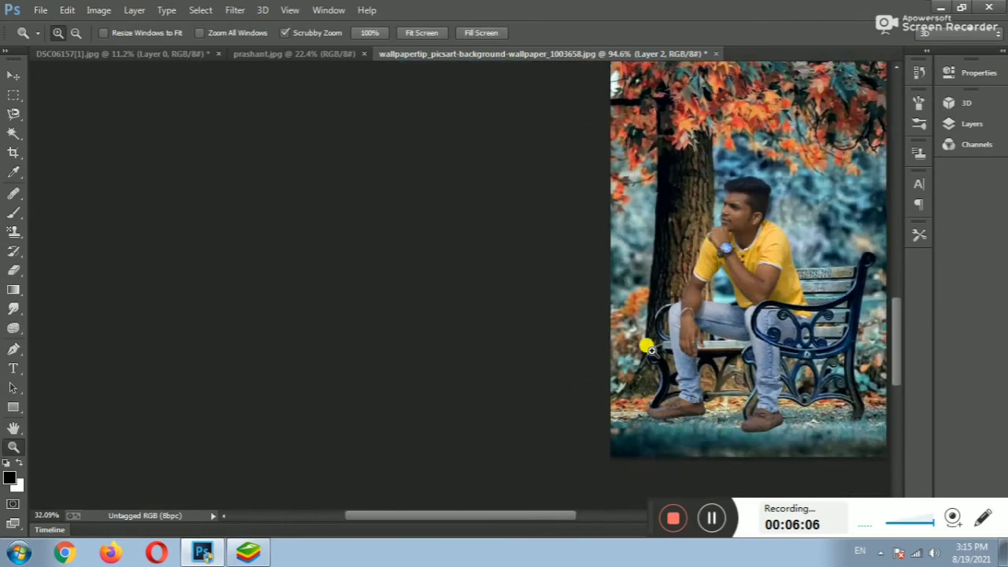
left_click_drag(715, 339, 567, 339)
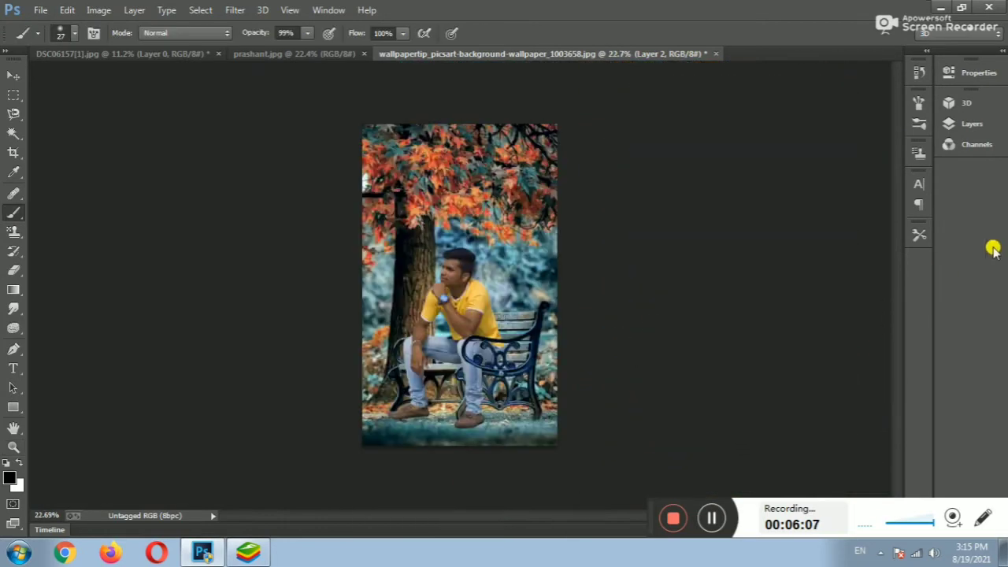
Merge Layer 1 and then Layer 2 down into Layer 0
left_click(969, 123)
left_click(855, 180)
right_click(849, 190)
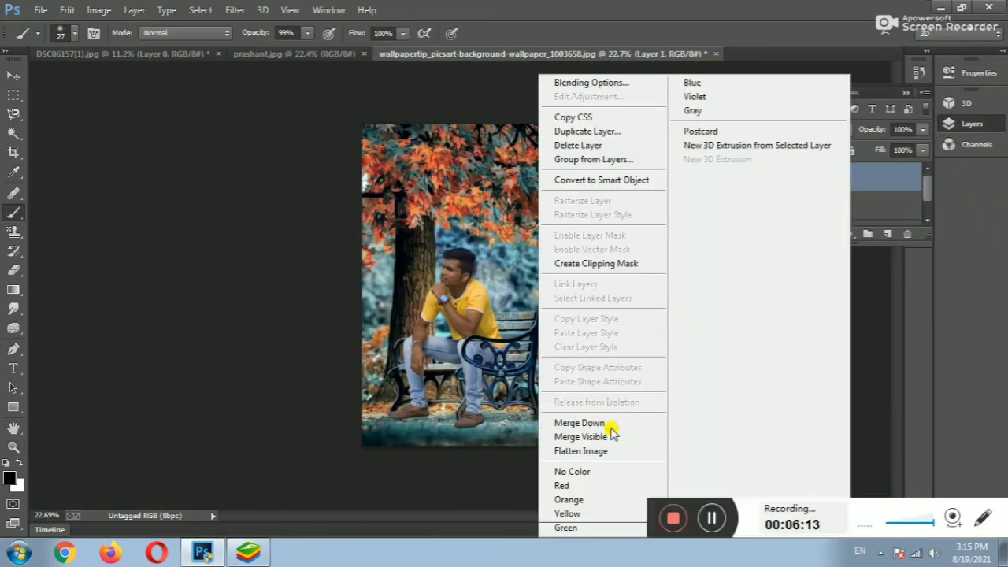
left_click(580, 422)
right_click(841, 187)
left_click(585, 422)
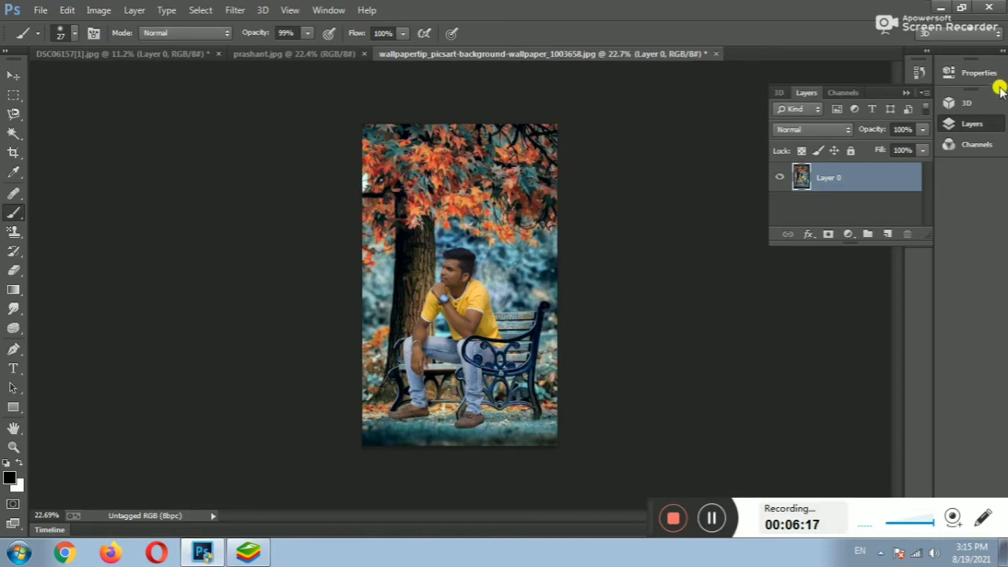
left_click(974, 123)
left_click(237, 10)
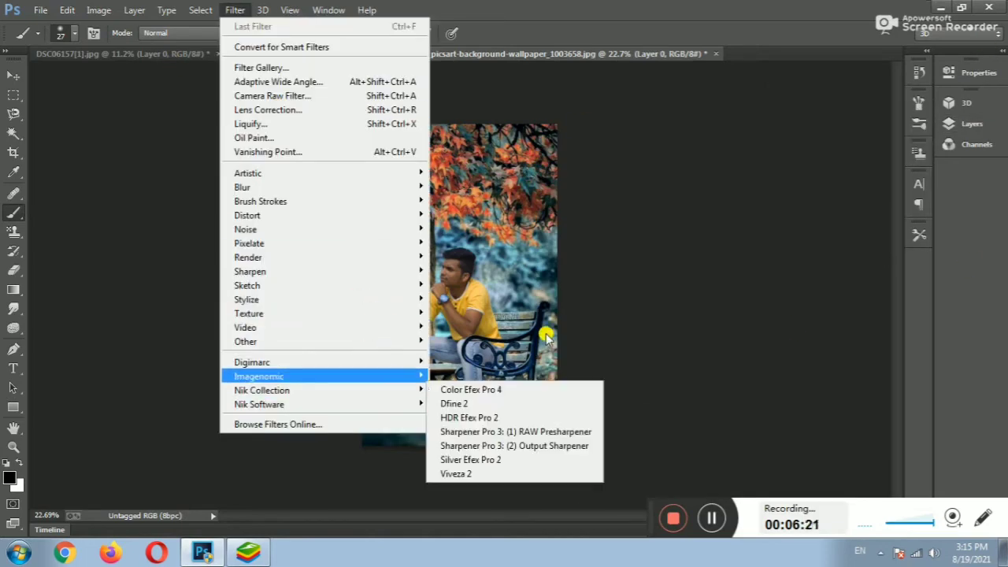
Apply Color Efex Pro 4 Contrast Color Range via Brush, creating a masked Nik Collection layer
left_click(537, 403)
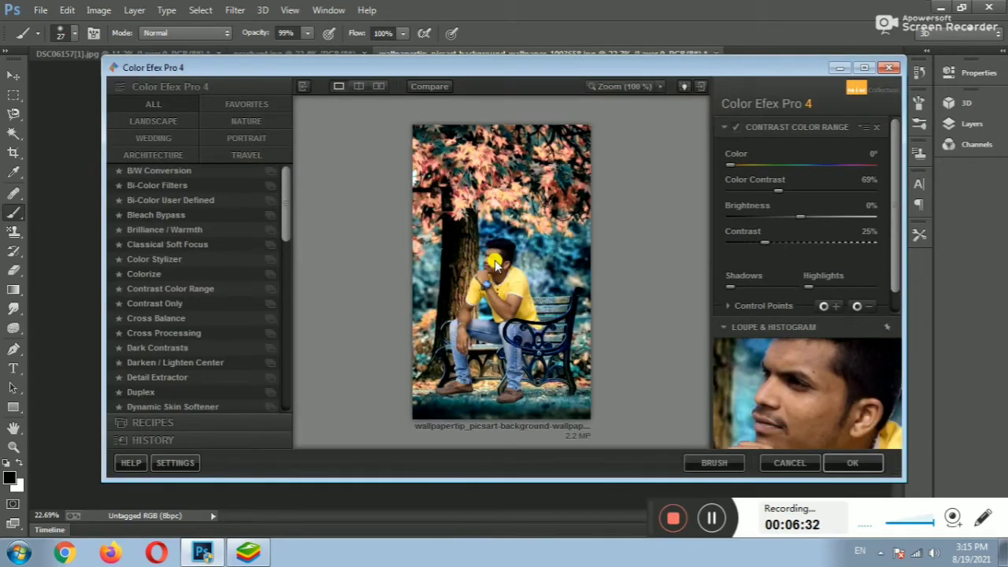
left_click(713, 464)
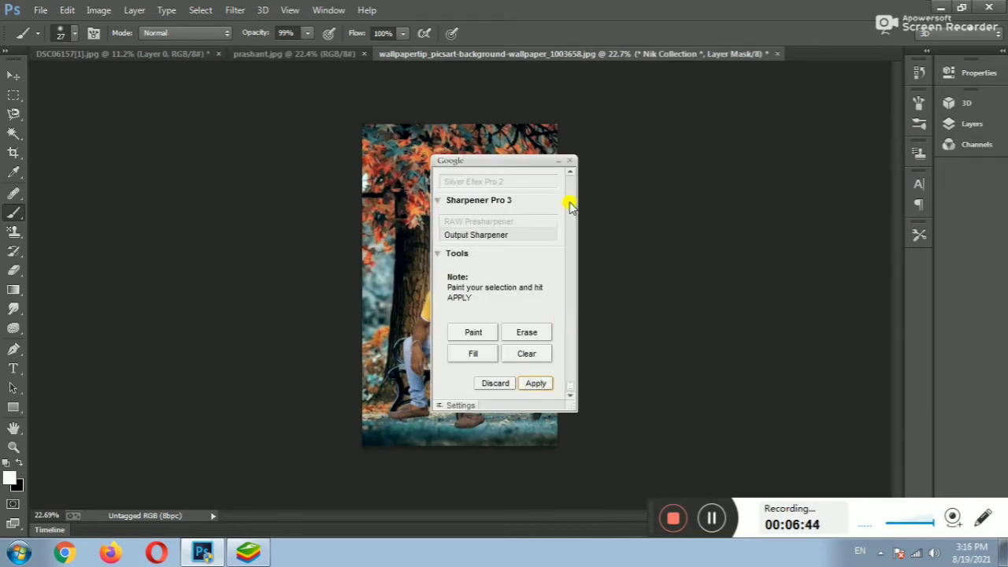
left_click(571, 161)
left_click(639, 306)
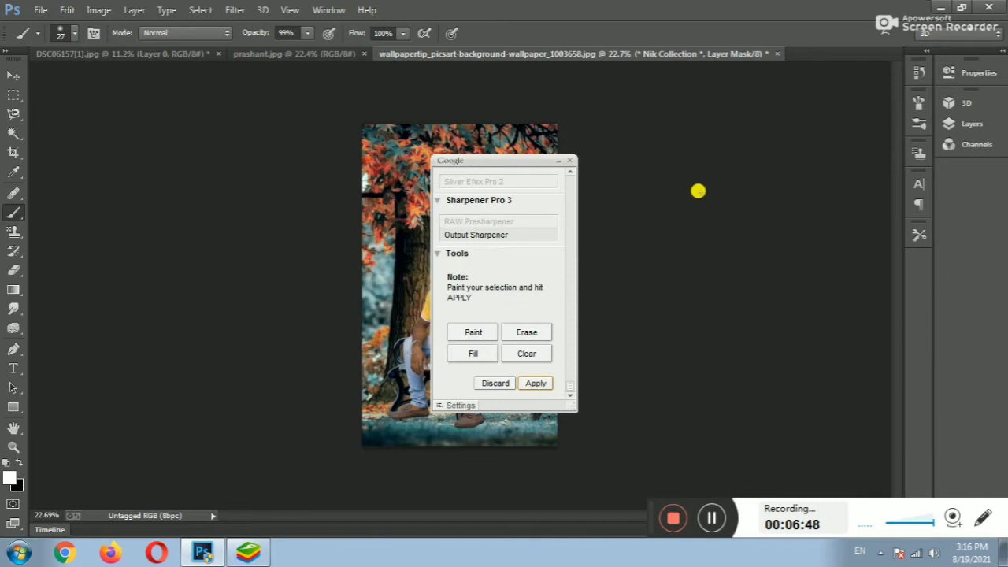
left_click(570, 163)
left_click(630, 307)
left_click(536, 384)
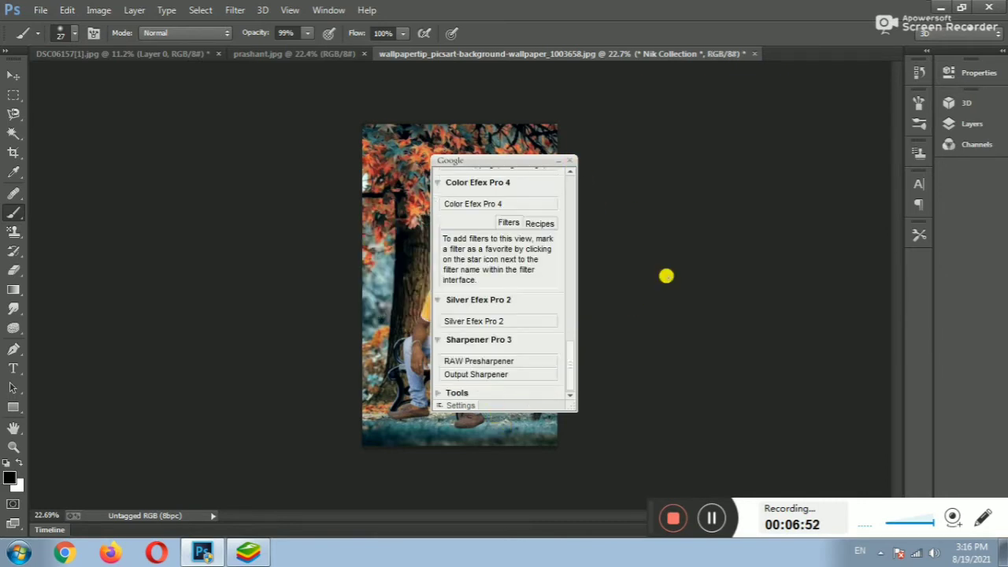
left_click(563, 164)
left_click(975, 126)
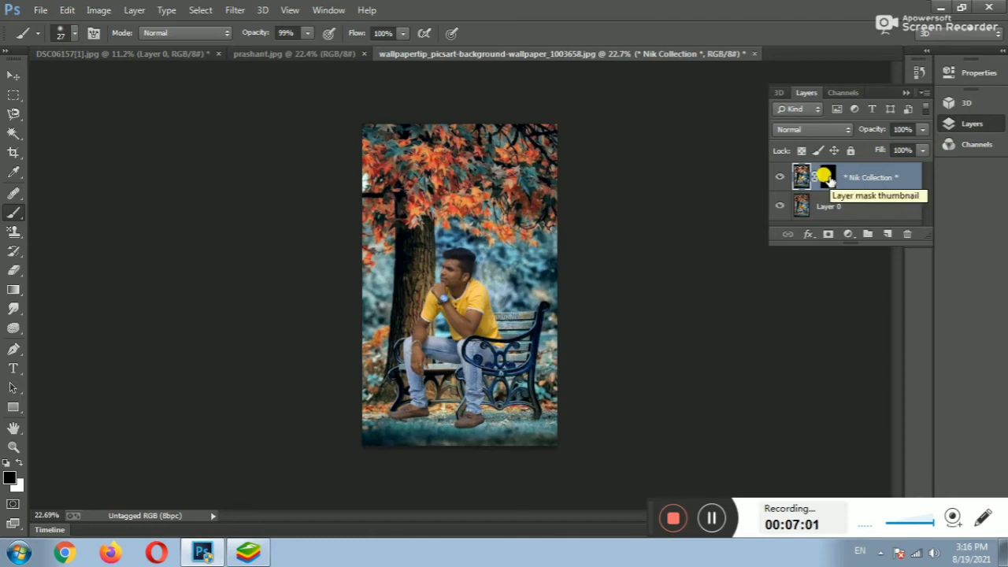
Paint white on the Nik layer mask to reveal the grading on face, ear, neck and hand
left_click(827, 175)
key("x")
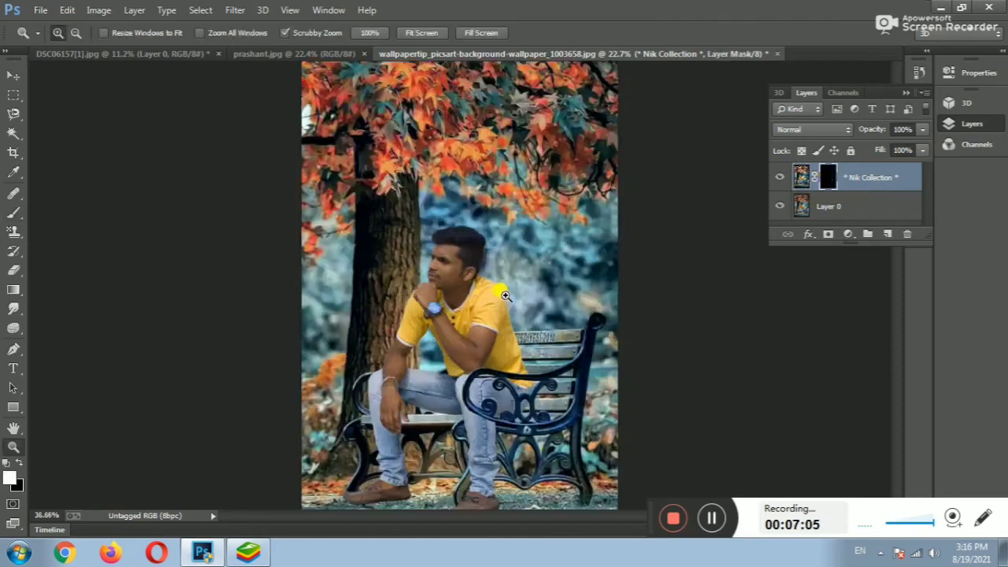
left_click_drag(470, 282, 562, 308)
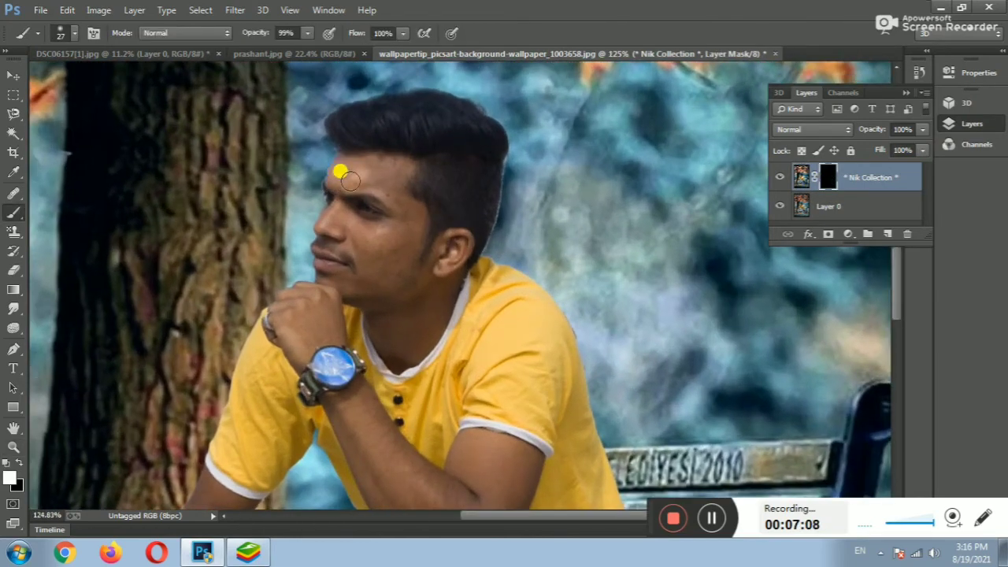
mouse_move(351, 181)
left_mouse_down()
mouse_move(382, 163)
mouse_move(398, 206)
mouse_move(326, 272)
mouse_move(402, 214)
mouse_move(360, 316)
mouse_move(330, 287)
left_mouse_up()
mouse_move(427, 295)
left_mouse_down()
mouse_move(456, 232)
mouse_move(428, 266)
left_mouse_up()
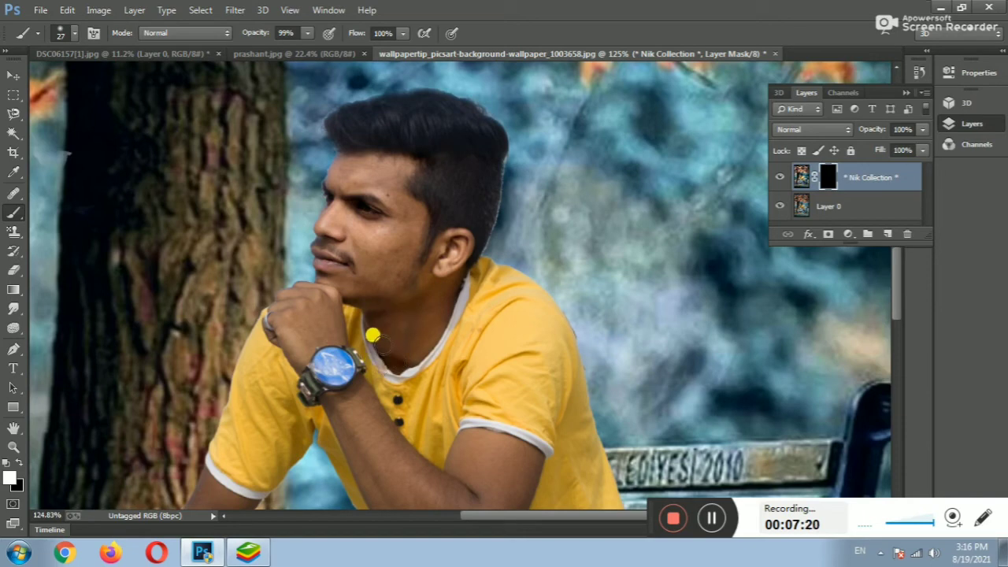
mouse_move(306, 302)
left_mouse_down()
mouse_move(283, 314)
mouse_move(310, 289)
mouse_move(331, 296)
mouse_move(363, 447)
mouse_move(331, 394)
left_mouse_up()
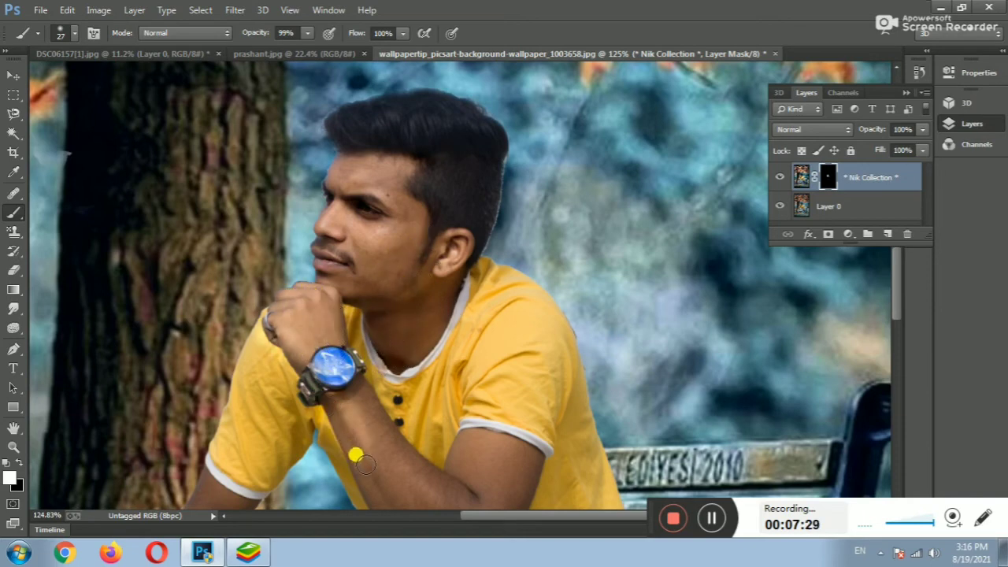
scroll(331, 394, "down", 3)
mouse_move(344, 273)
left_mouse_down()
mouse_move(375, 315)
mouse_move(463, 367)
mouse_move(441, 362)
mouse_move(504, 345)
mouse_move(508, 398)
mouse_move(471, 460)
mouse_move(407, 421)
mouse_move(407, 378)
mouse_move(475, 405)
mouse_move(404, 375)
mouse_move(395, 406)
left_mouse_up()
Reveal the grading on the forearm, upper arm and bracelet, then merge into Layer 0
left_click_drag(382, 358, 371, 347)
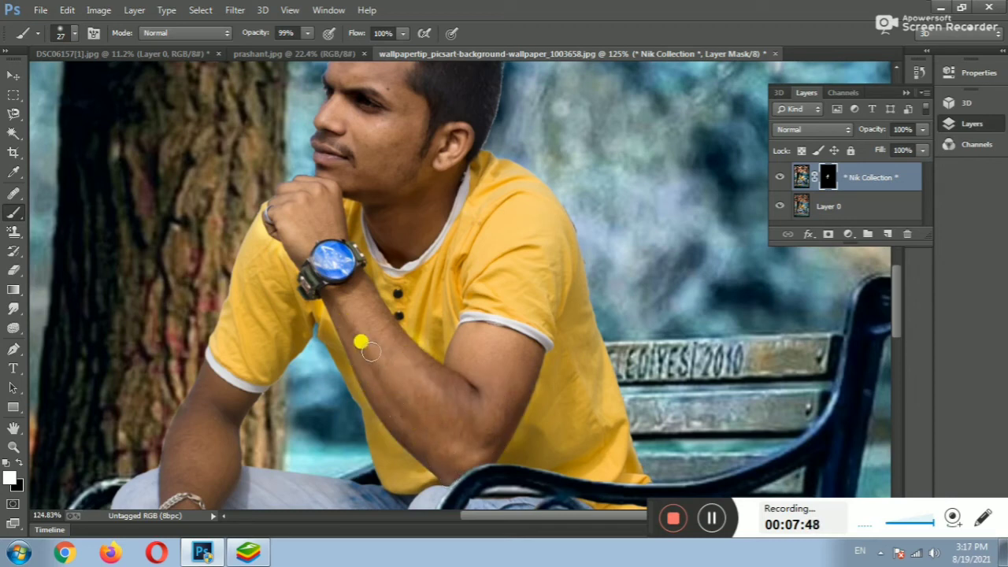
scroll(232, 336, "down", 2)
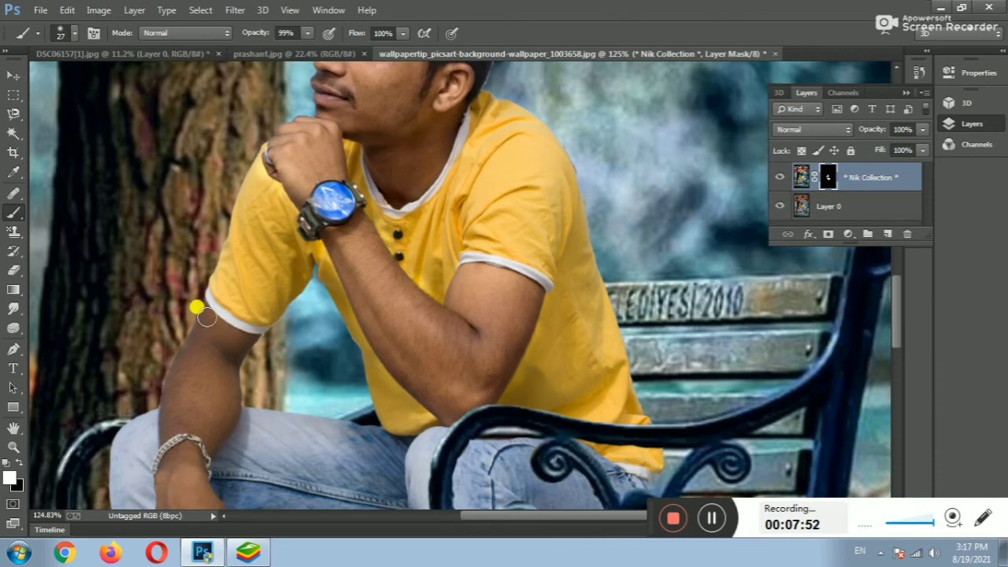
mouse_move(206, 318)
left_mouse_down()
mouse_move(231, 347)
mouse_move(172, 380)
mouse_move(227, 410)
mouse_move(209, 398)
left_mouse_up()
scroll(193, 327, "down", 3)
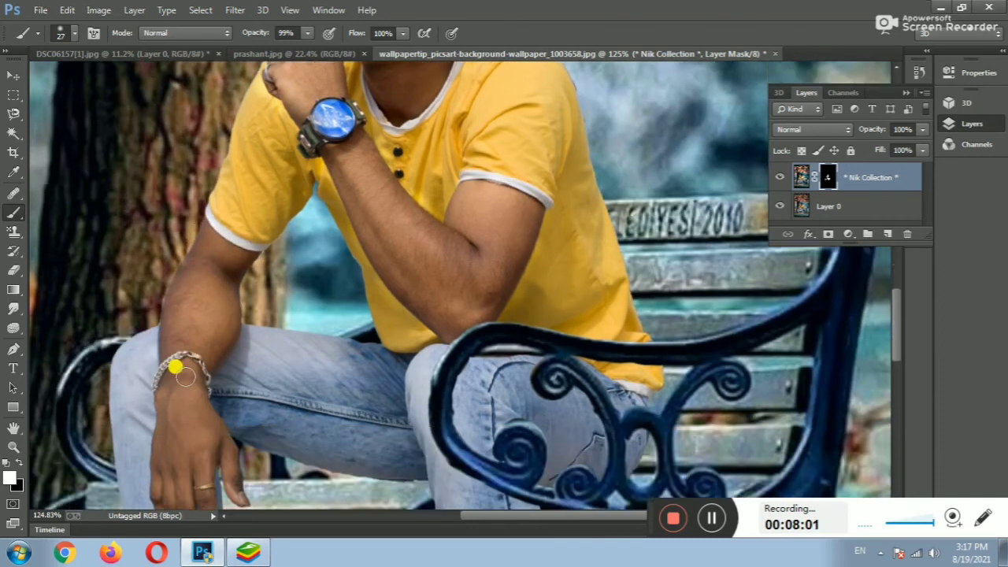
scroll(175, 367, "down", 2)
mouse_move(168, 307)
left_mouse_down()
mouse_move(171, 403)
mouse_move(157, 373)
mouse_move(182, 462)
mouse_move(201, 331)
mouse_move(238, 439)
left_mouse_up()
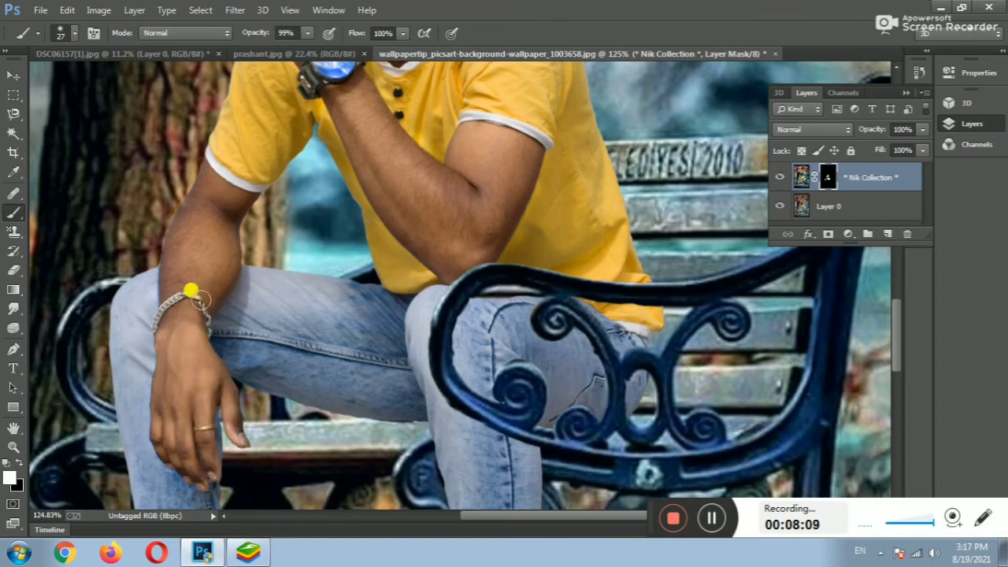
scroll(139, 312, "up", 3)
scroll(171, 294, "up", 3)
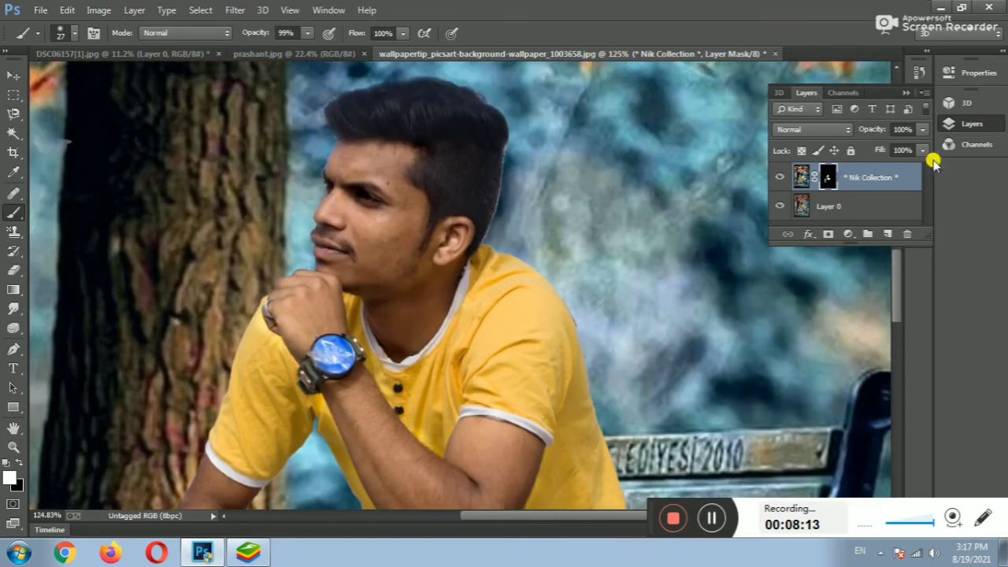
right_click(875, 177)
left_click(630, 420)
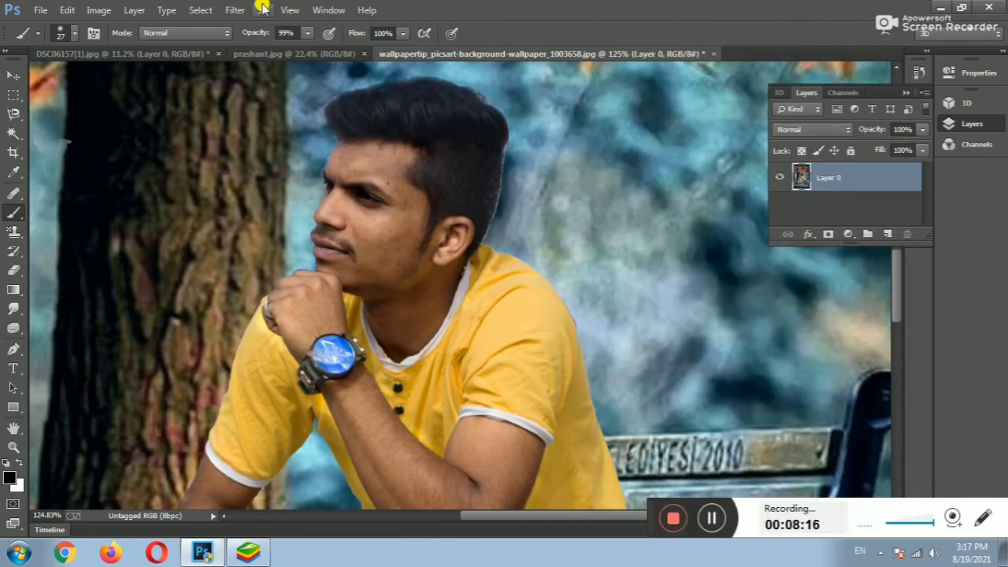
left_click(235, 10)
In Camera Raw, cool the temperature and set Exposure -0.15, Contrast +31, Shadows +43, Blacks -31
left_click(355, 95)
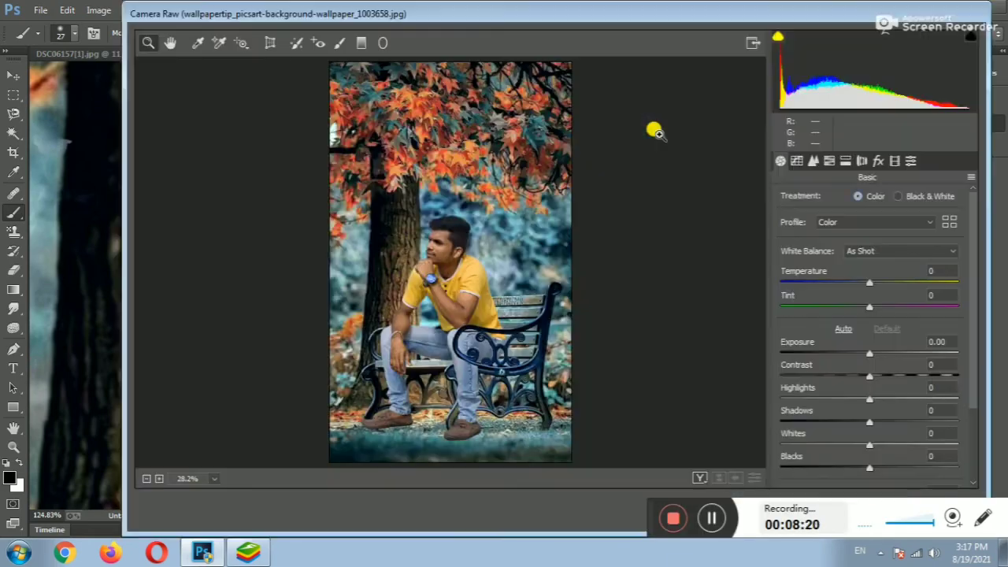
left_click_drag(871, 282, 855, 288)
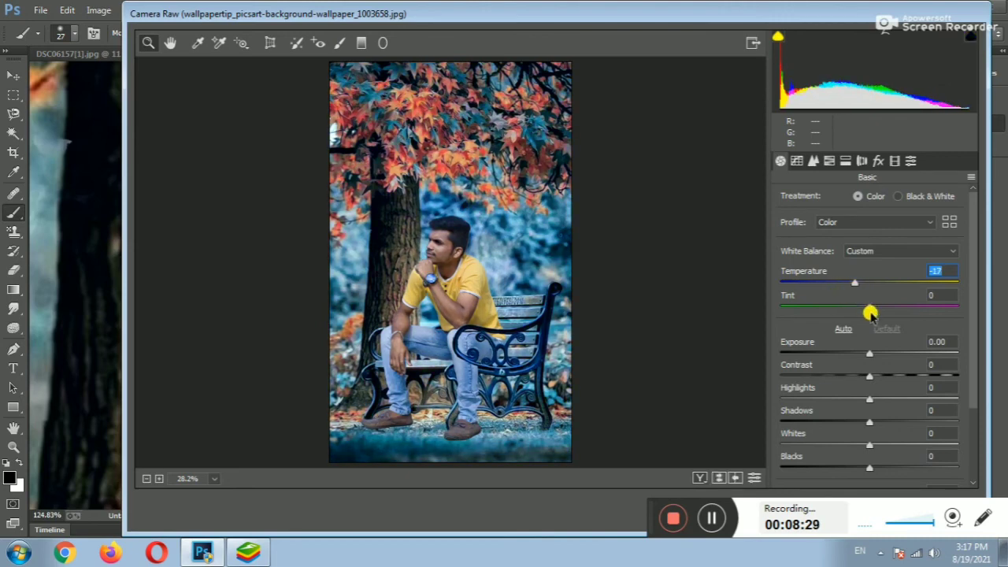
mouse_move(871, 356)
left_mouse_down()
mouse_move(908, 354)
mouse_move(857, 355)
left_mouse_up()
scroll(863, 331, "down", 2)
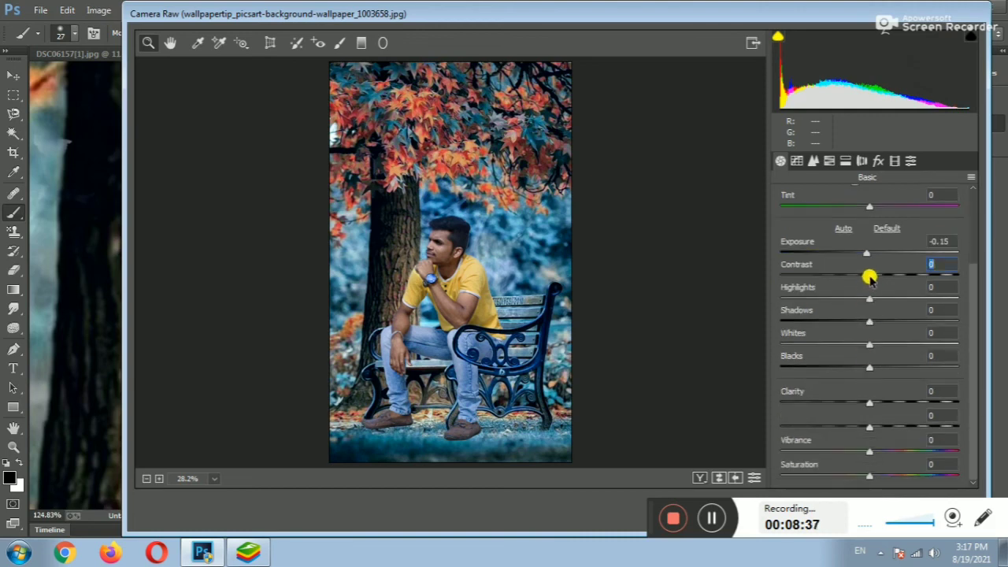
mouse_move(870, 274)
left_mouse_down()
mouse_move(895, 277)
mouse_move(869, 306)
mouse_move(916, 326)
mouse_move(826, 354)
mouse_move(880, 353)
mouse_move(841, 370)
left_mouse_up()
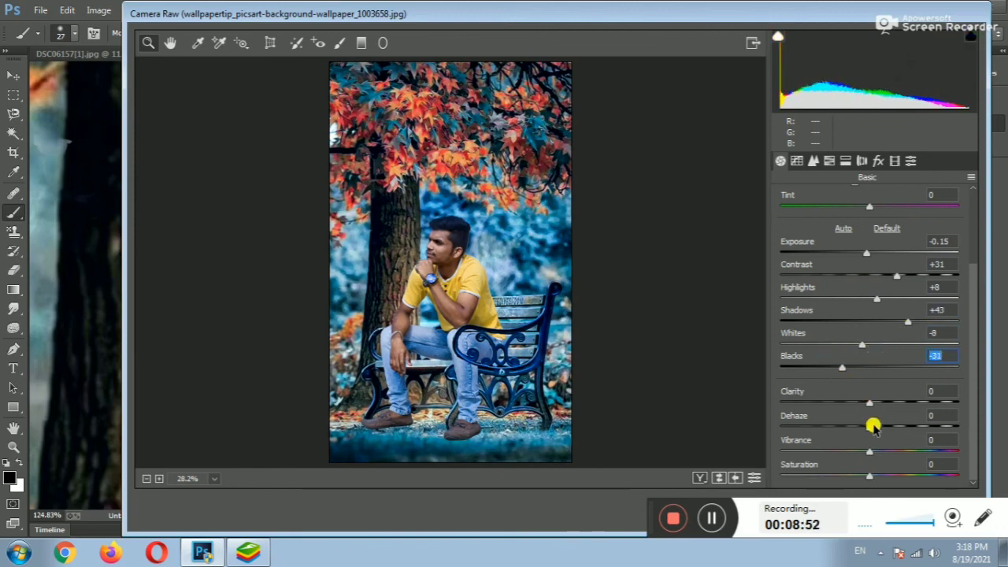
Boost Vibrance to +54 and Saturation to +18, then apply the Camera Raw grade
left_click_drag(870, 450, 916, 453)
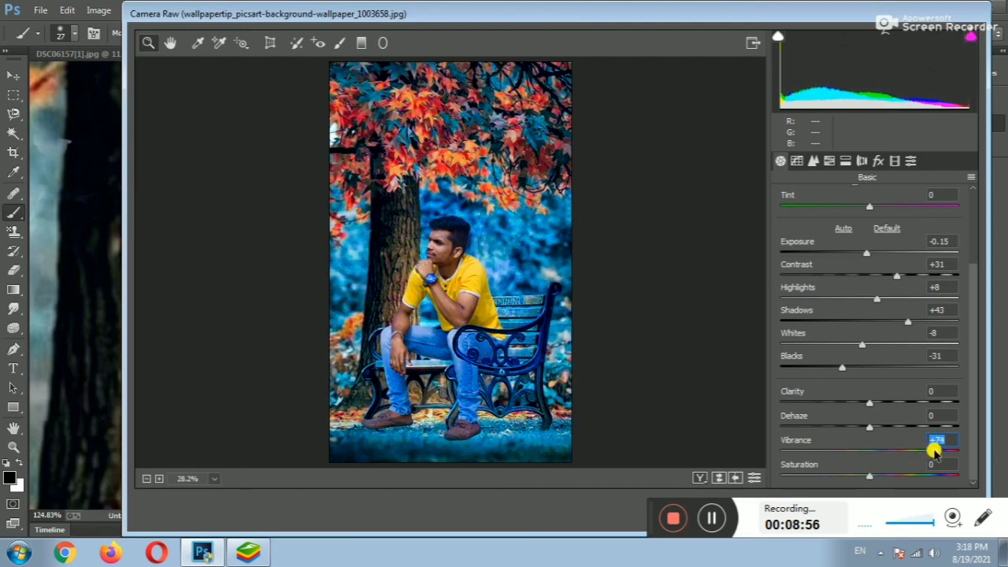
mouse_move(869, 475)
left_mouse_down()
mouse_move(905, 477)
mouse_move(879, 476)
left_mouse_up()
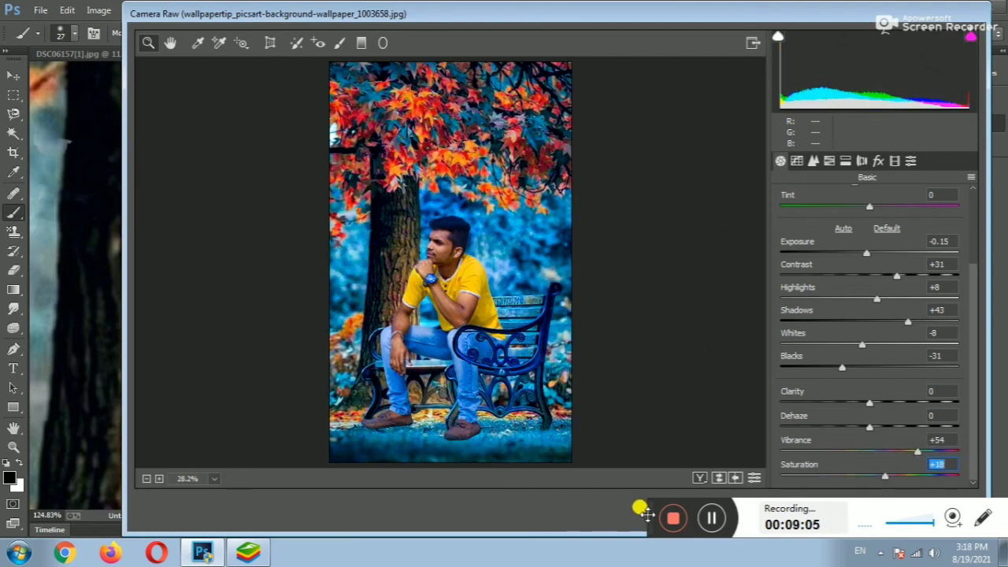
left_click_drag(646, 514, 412, 506)
left_click(942, 509)
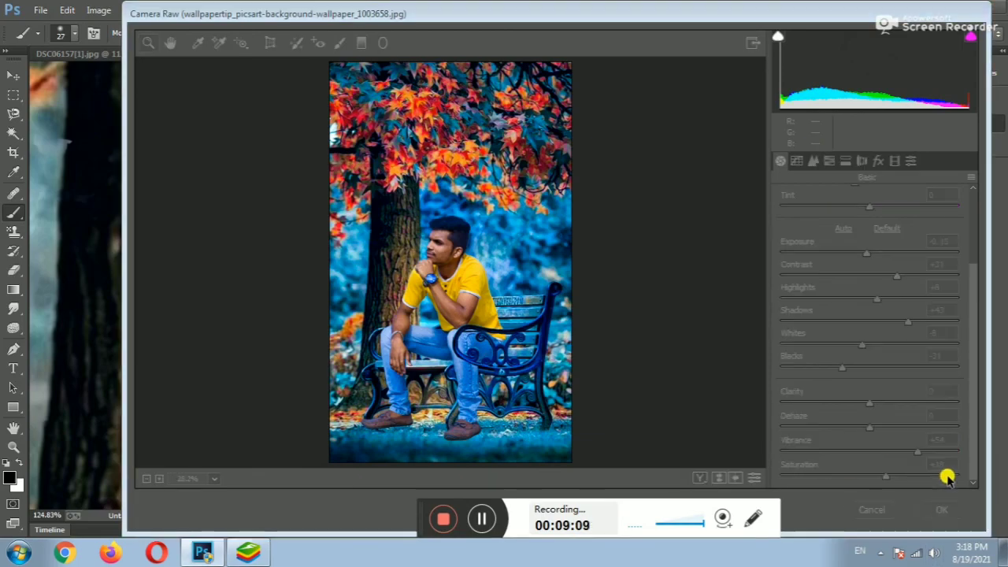